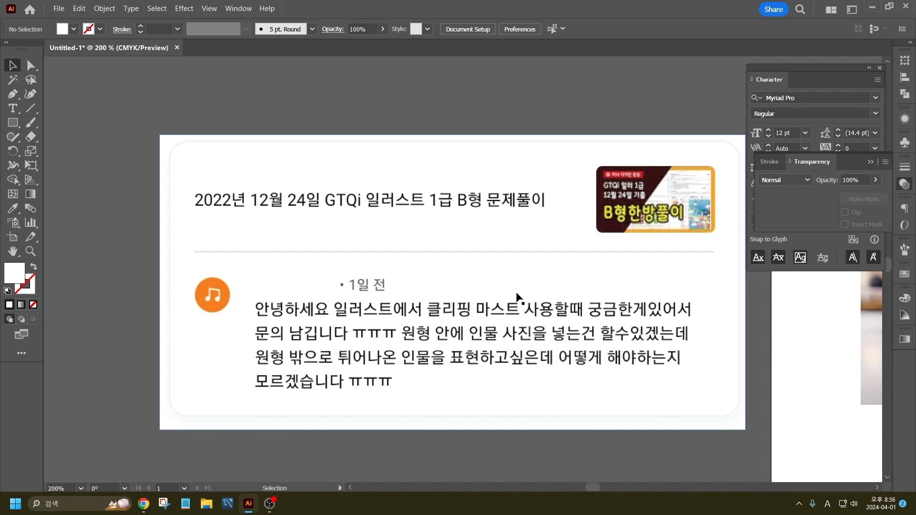
# - Start a Pen tool outline up the cake's left side, over its top edge to the first strawberry
pyautogui.hscroll(10, 730, 341)
pyautogui.scroll(-2, 730, 341)
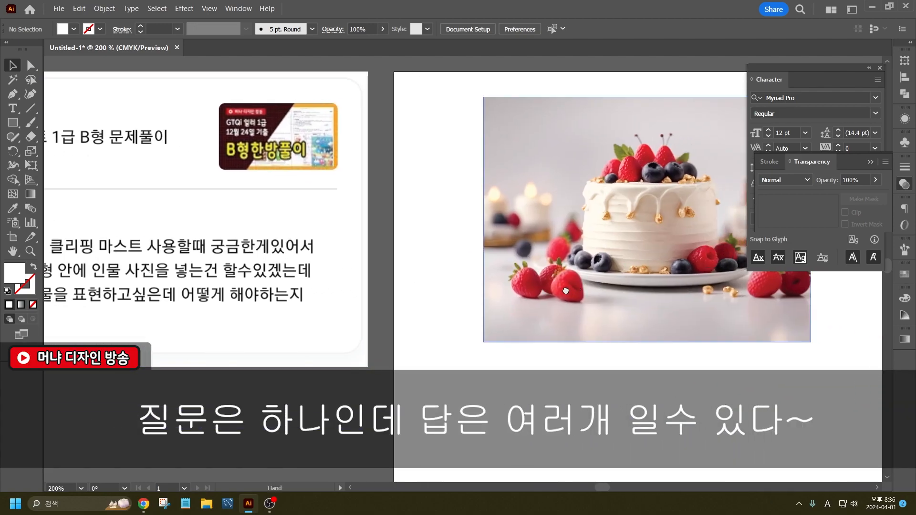
pyautogui.scroll(2, 526, 190)
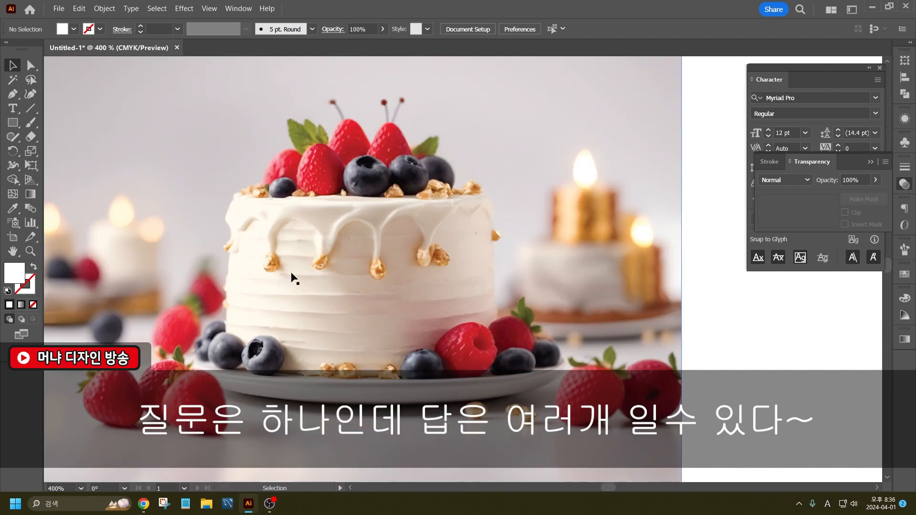
pyautogui.press('p')
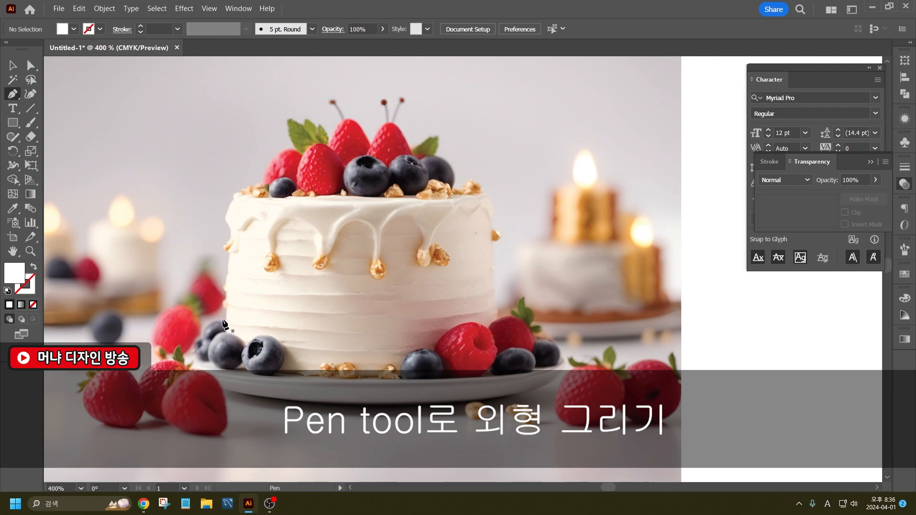
pyautogui.moveTo(225, 315); pyautogui.dragTo(244, 193)
pyautogui.click(243, 188)
pyautogui.click(261, 182)
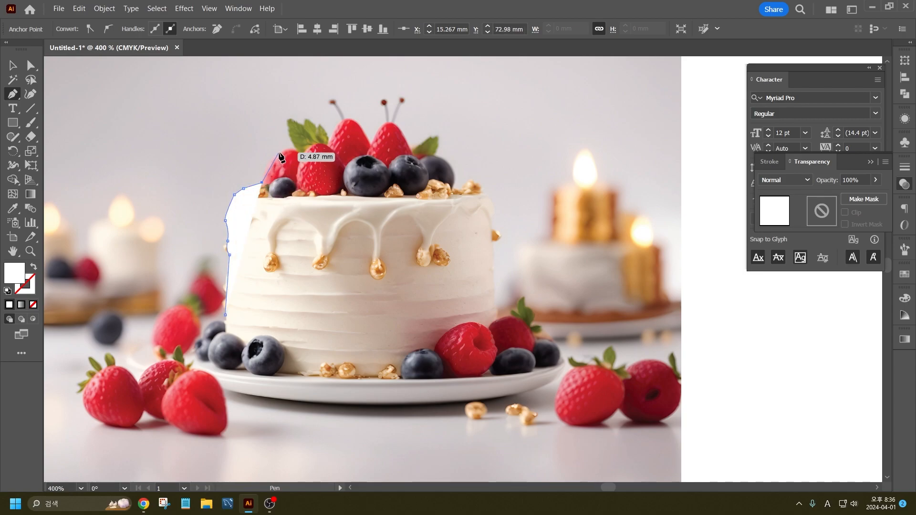
pyautogui.click(282, 153)
pyautogui.click(296, 149)
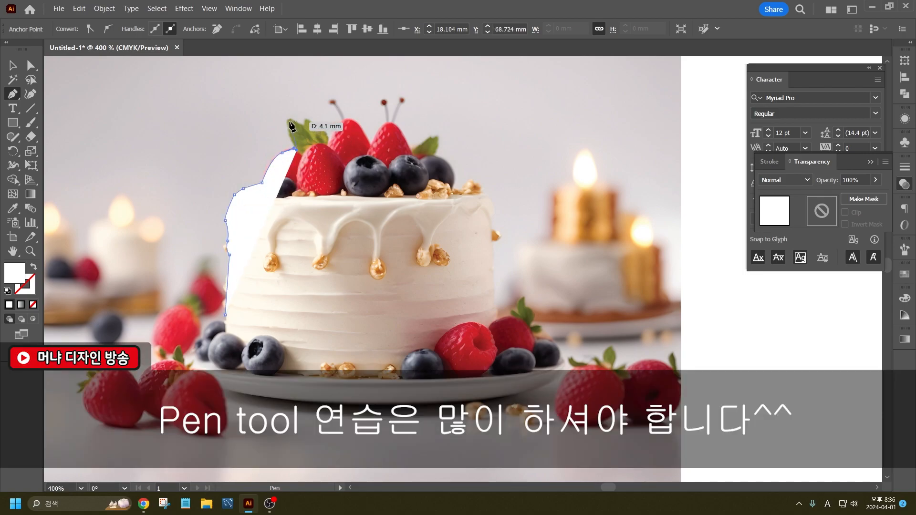
# - Continue the cake outline around the left leaves and over the middle strawberry on top
pyautogui.moveTo(288, 121); pyautogui.dragTo(316, 126)
pyautogui.click(308, 120)
pyautogui.click(320, 125)
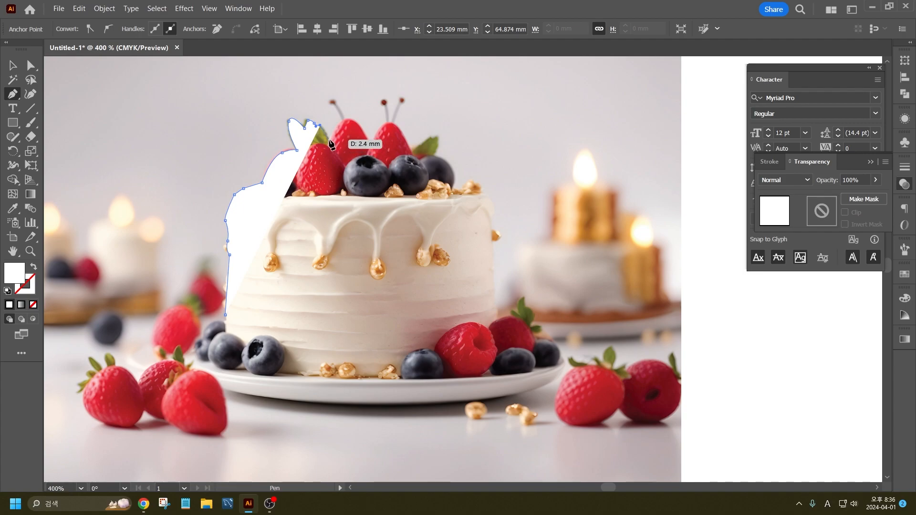
pyautogui.click(329, 138)
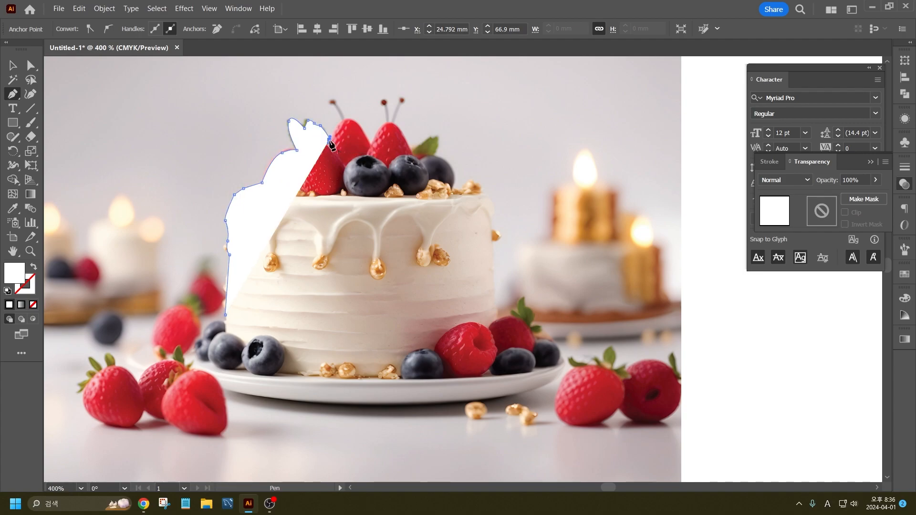
pyautogui.click(348, 118)
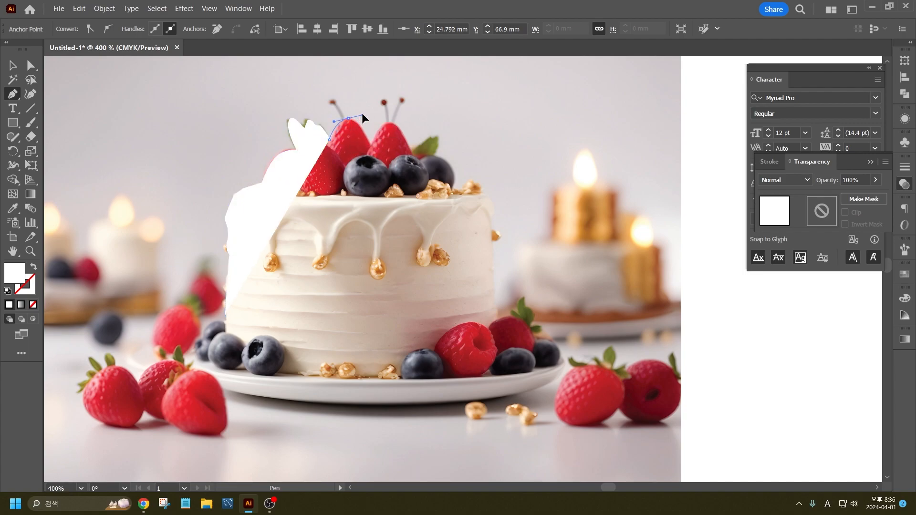
pyautogui.click(349, 118)
pyautogui.moveTo(368, 145); pyautogui.dragTo(377, 172)
pyautogui.click(370, 145)
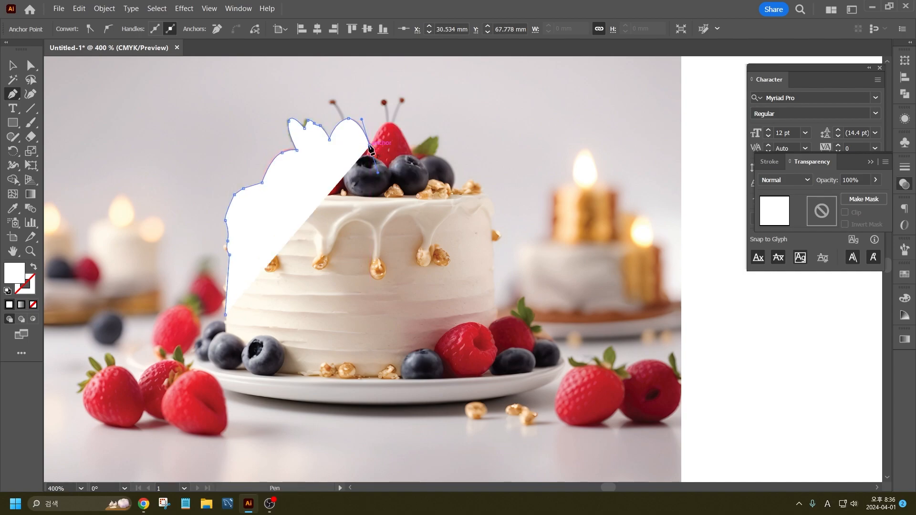
# - Extend the outline over the right strawberry, leaf, blueberry and nuts to the gold drop on the cake's right side
pyautogui.moveTo(392, 124); pyautogui.dragTo(405, 125)
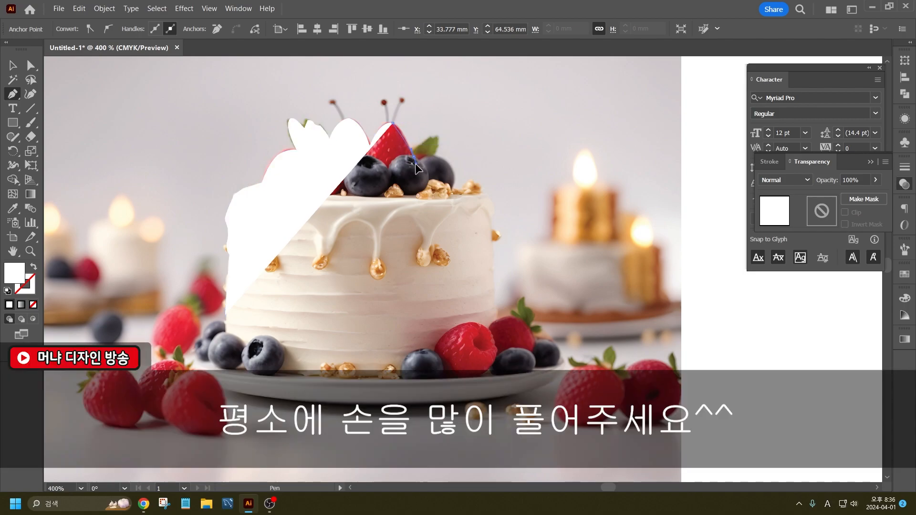
pyautogui.moveTo(413, 157); pyautogui.dragTo(419, 179)
pyautogui.moveTo(429, 137); pyautogui.dragTo(488, 244)
pyautogui.click(436, 143)
pyautogui.hotkey('ctrl', 'z')
pyautogui.click(493, 241)
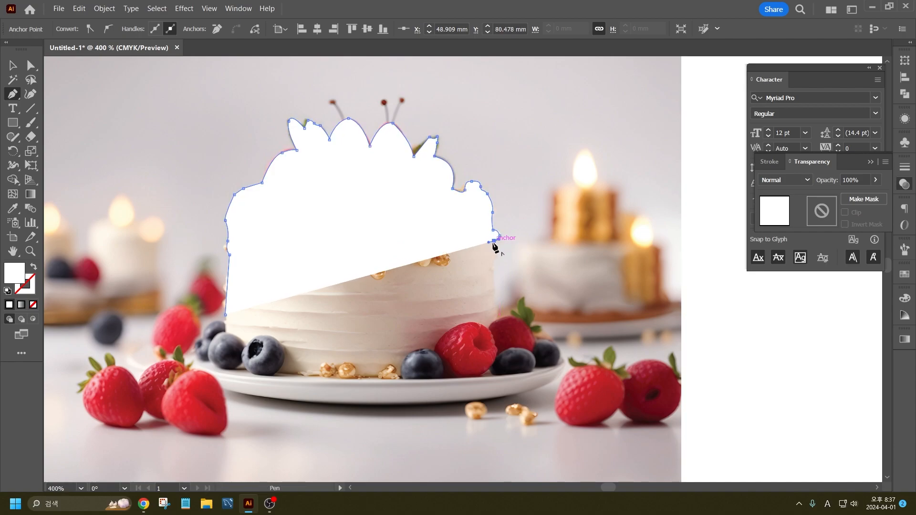
# - Trace down the cake's right side, around the berries on the plate and along the plate's lower edge
pyautogui.click(499, 316)
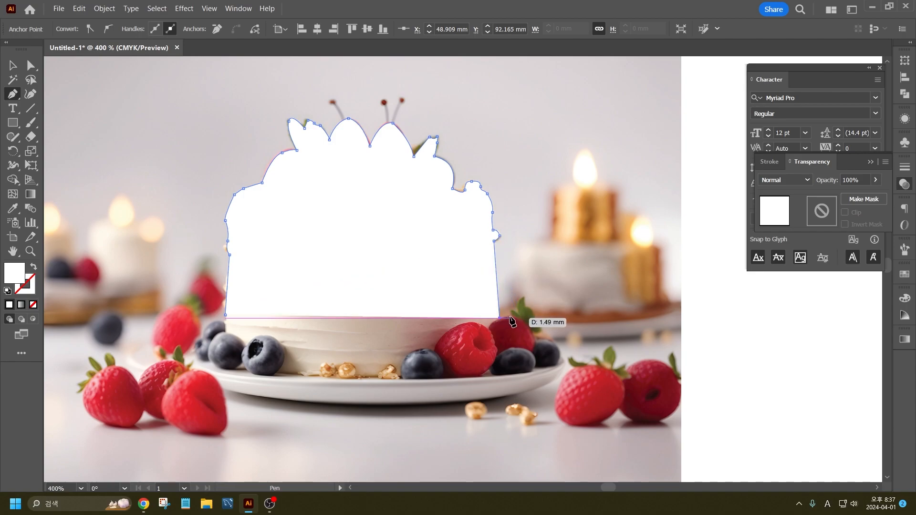
pyautogui.moveTo(514, 310); pyautogui.dragTo(511, 395)
pyautogui.click(526, 308)
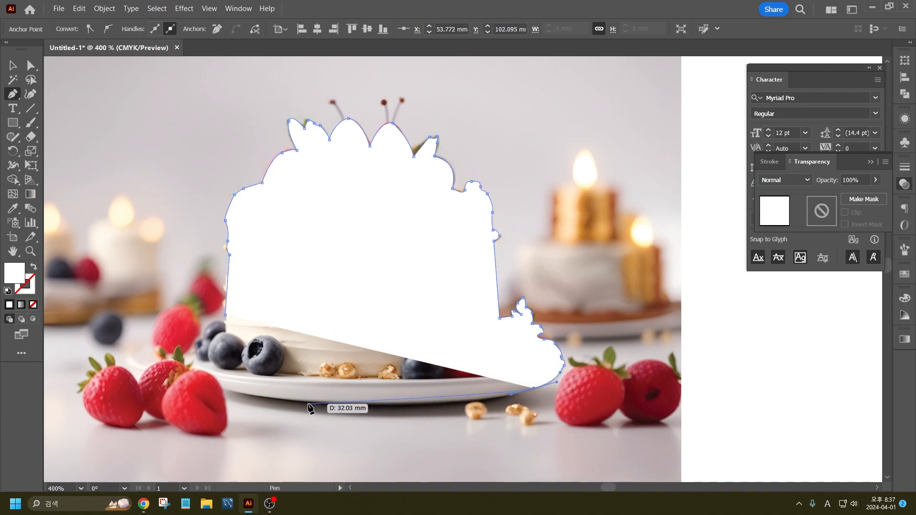
pyautogui.moveTo(308, 400); pyautogui.dragTo(234, 386)
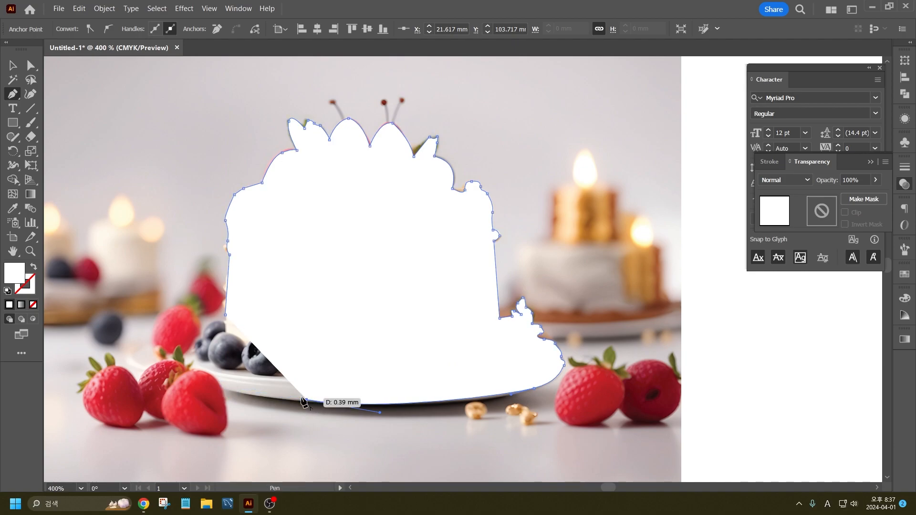
pyautogui.click(222, 383)
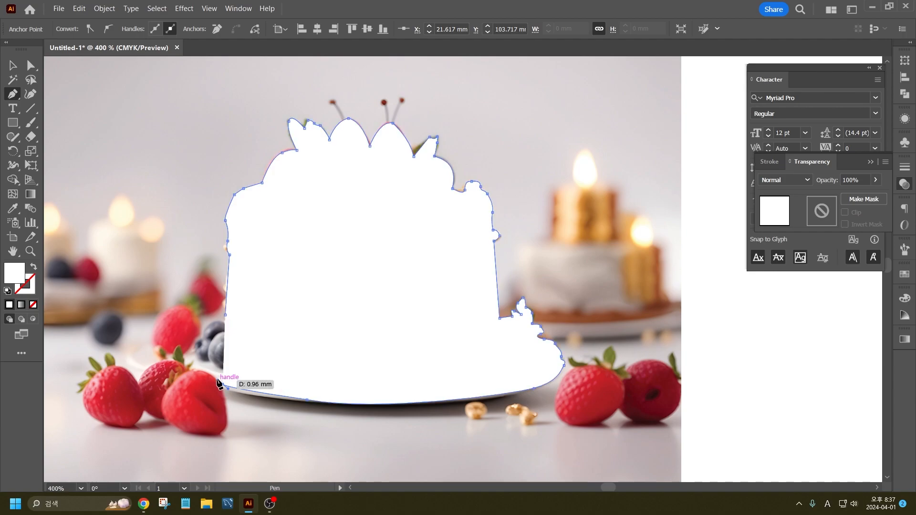
# - Swap the outline's fill and stroke, and close the path around the plate's left end and the blueberries
pyautogui.click(37, 268)
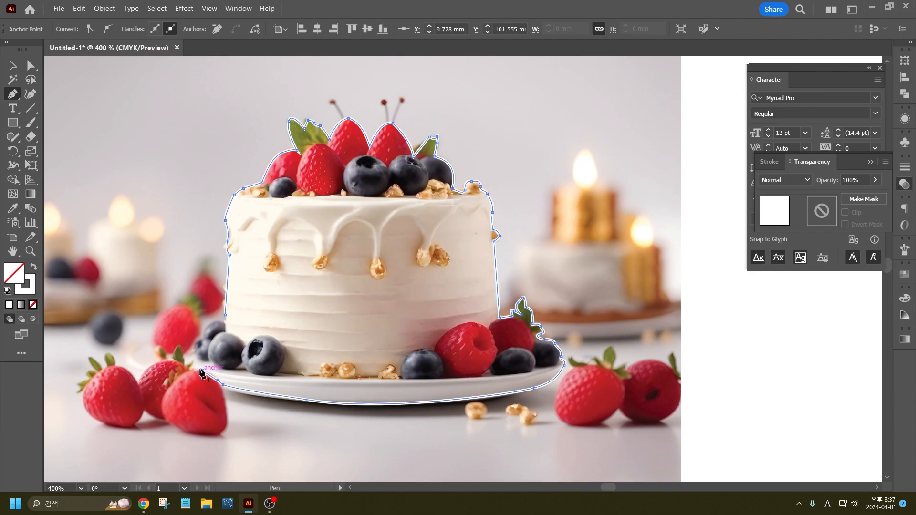
pyautogui.click(191, 364)
pyautogui.click(186, 353)
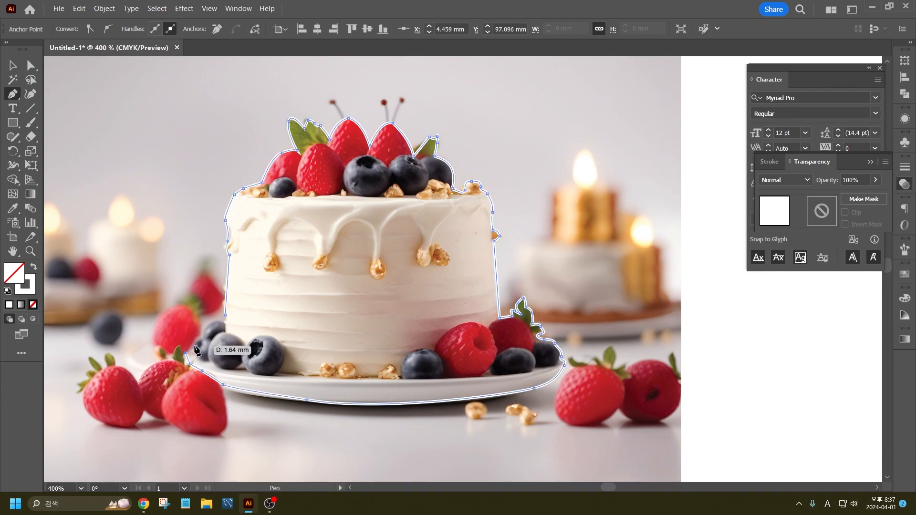
pyautogui.click(197, 336)
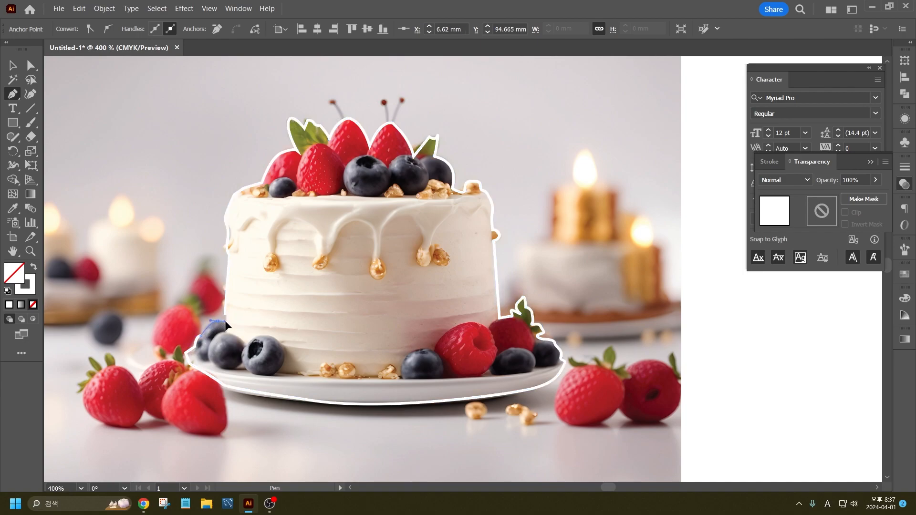
pyautogui.click(218, 320)
pyautogui.click(224, 315)
# - Give the cake outline a dark blue stroke with a weight of 4 pt
pyautogui.click(13, 65)
pyautogui.hotkey('ctrl', '-')
pyautogui.hotkey('ctrl', '-')
pyautogui.click(493, 284)
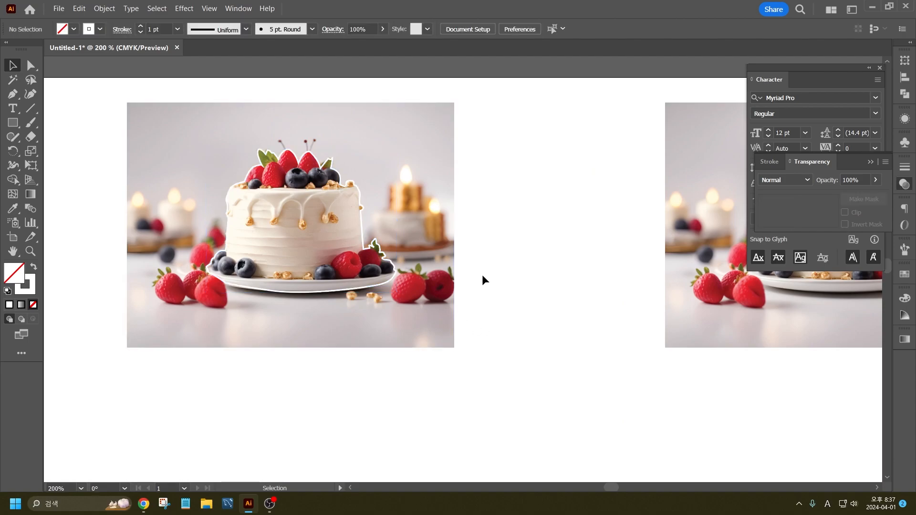
pyautogui.click(366, 213)
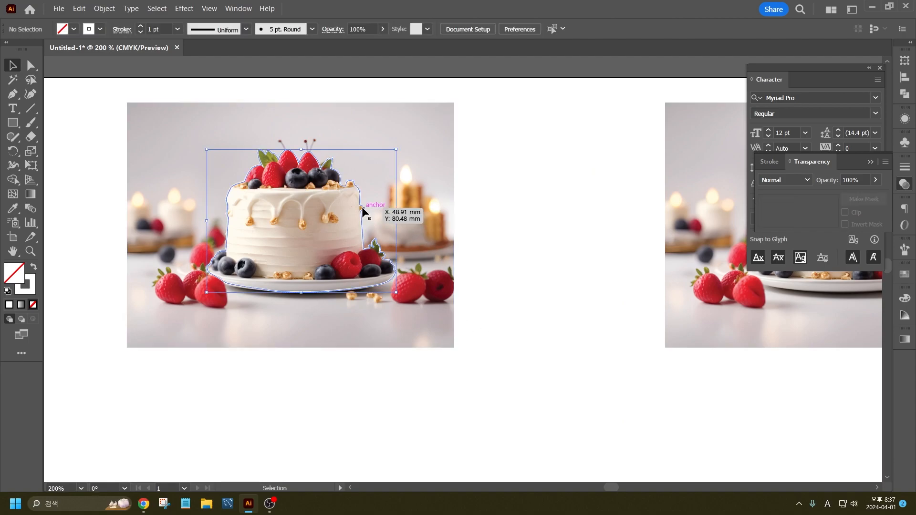
pyautogui.click(98, 29)
pyautogui.click(75, 50)
pyautogui.click(160, 28)
pyautogui.scroll(4, 159, 29)
pyautogui.scroll(-1, 160, 29)
pyautogui.click(558, 243)
# - Delete the three cake photos without an outline from the artboard
pyautogui.scroll(-1, 123, 243)
pyautogui.scroll(-1, 123, 243)
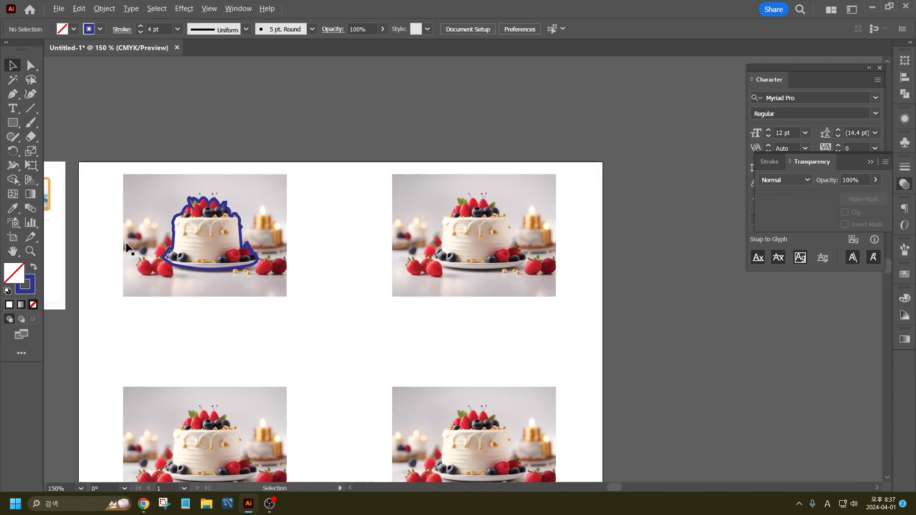
pyautogui.scroll(2, 308, 232)
pyautogui.scroll(-3, 427, 231)
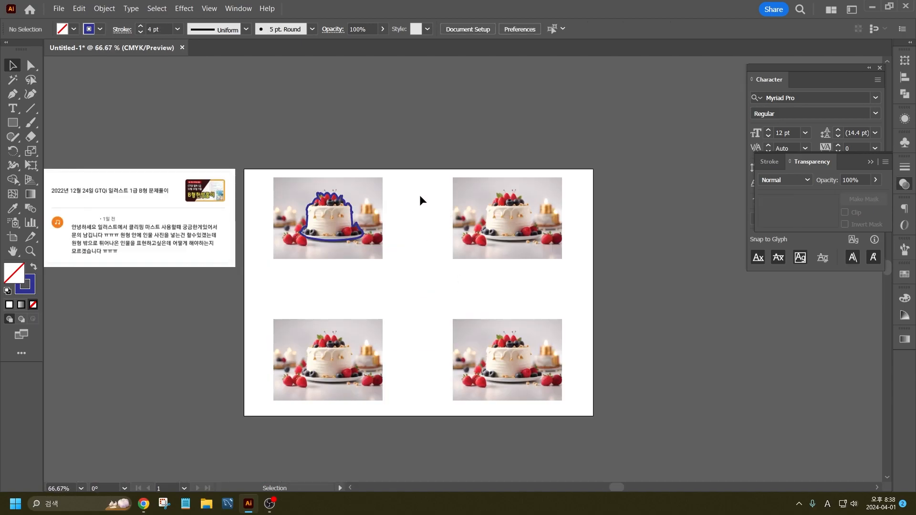
pyautogui.moveTo(420, 195); pyautogui.dragTo(414, 401)
pyautogui.press('Delete')
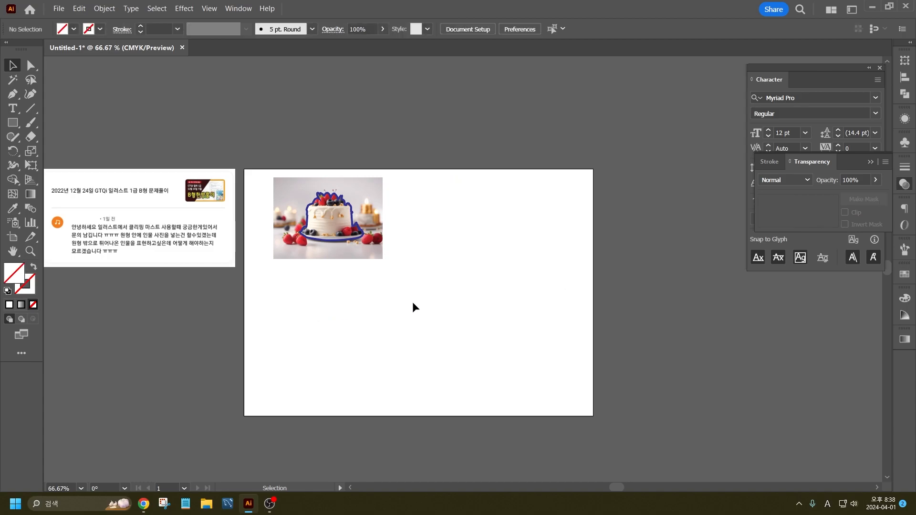
# - Duplicate the outlined cake photo to the right on the artboard
pyautogui.click(348, 205)
pyautogui.moveTo(347, 205); pyautogui.dragTo(502, 203)
pyautogui.click(545, 230)
# - Erase the lower-left section of the duplicate's cake outline along the plate with the Path Eraser tool
pyautogui.scroll(4, 498, 221)
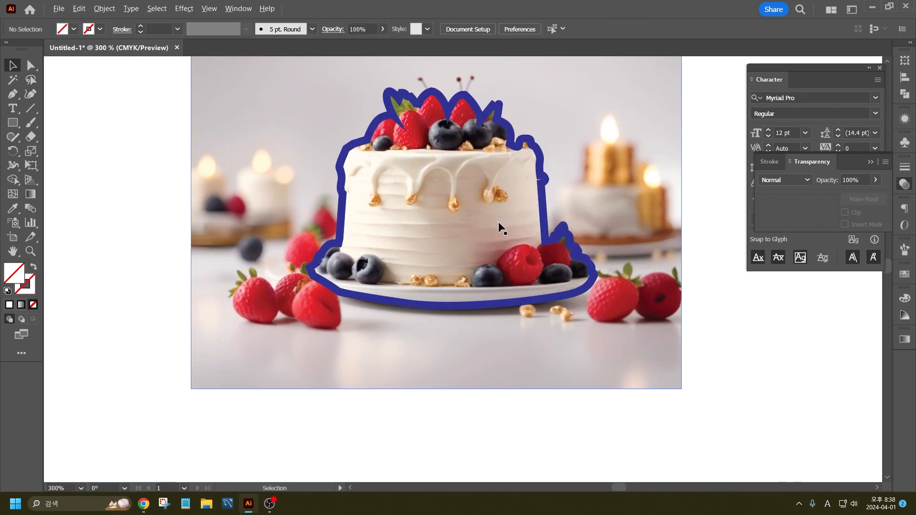
pyautogui.scroll(1, 310, 293)
pyautogui.click(334, 283)
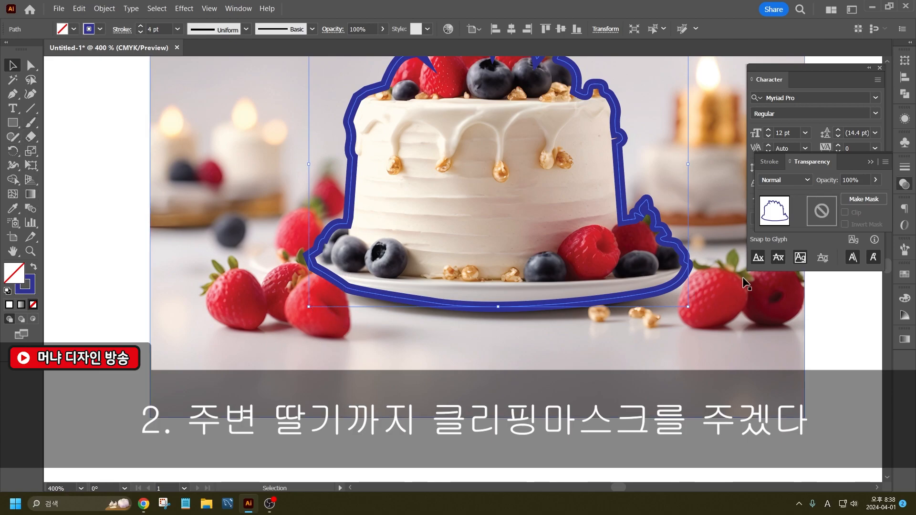
pyautogui.rightClick(12, 137)
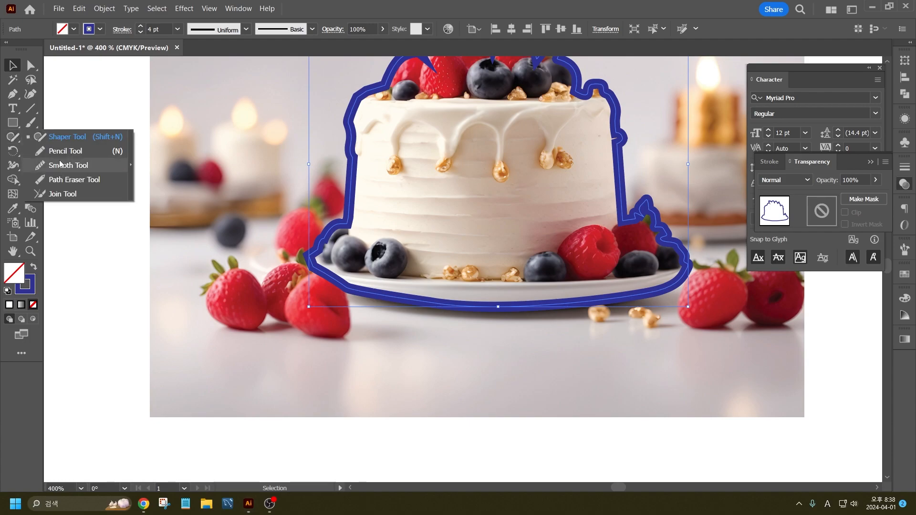
pyautogui.click(71, 179)
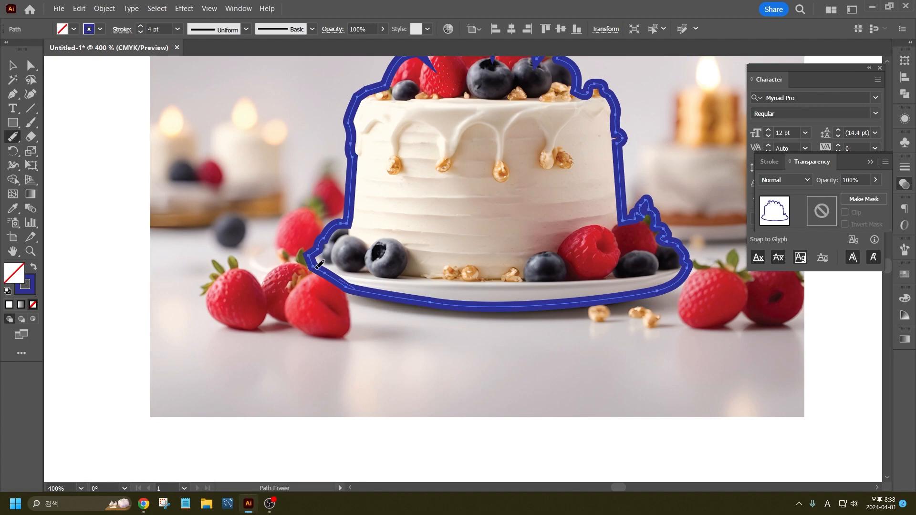
pyautogui.moveTo(329, 272); pyautogui.dragTo(398, 306)
# - Continue the open outline with the Pen tool around the leftmost foreground strawberry
pyautogui.click(13, 94)
pyautogui.click(311, 254)
pyautogui.click(293, 261)
pyautogui.click(260, 286)
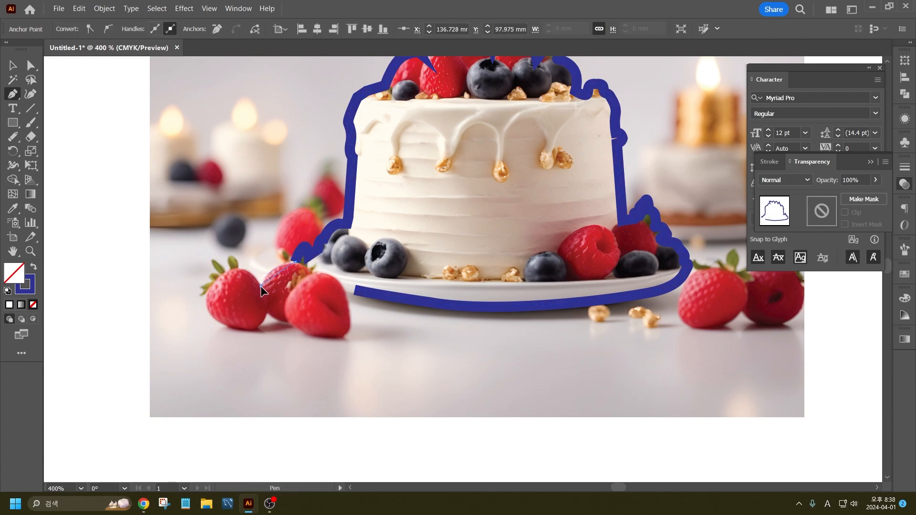
pyautogui.moveTo(255, 303); pyautogui.dragTo(257, 303)
pyautogui.click(260, 286)
pyautogui.moveTo(237, 270)
pyautogui.mouseDown()
pyautogui.moveTo(226, 271)
pyautogui.moveTo(206, 304)
pyautogui.moveTo(272, 338)
pyautogui.moveTo(231, 328)
pyautogui.mouseUp()
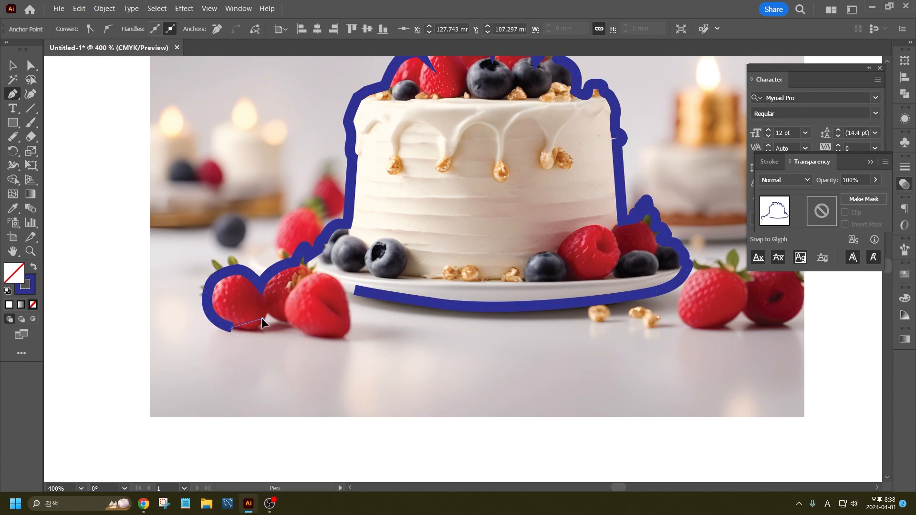
pyautogui.moveTo(277, 306); pyautogui.dragTo(275, 308)
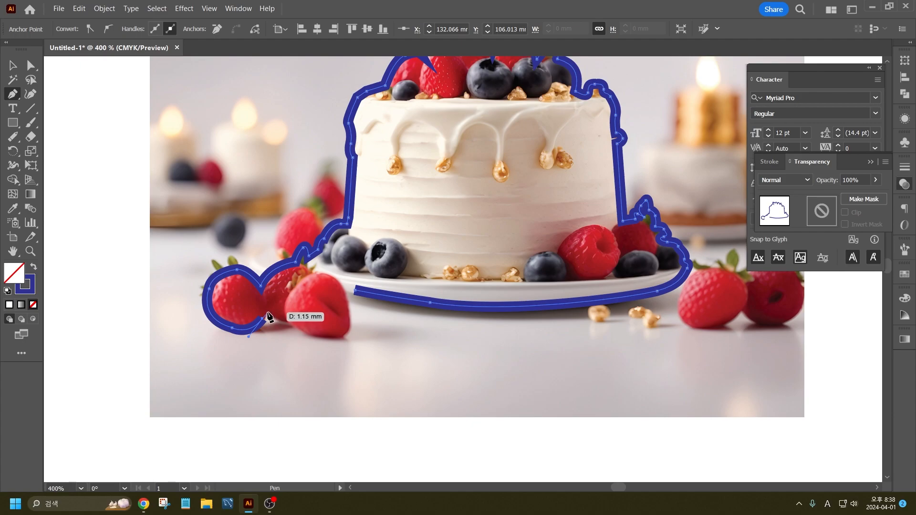
# - Trace beneath and around the front left strawberry and rejoin the outline at the plate's lower edge
pyautogui.click(290, 322)
pyautogui.moveTo(319, 339); pyautogui.dragTo(334, 337)
pyautogui.click(348, 332)
pyautogui.hotkey('ctrl', 'z')
pyautogui.click(318, 337)
pyautogui.click(348, 330)
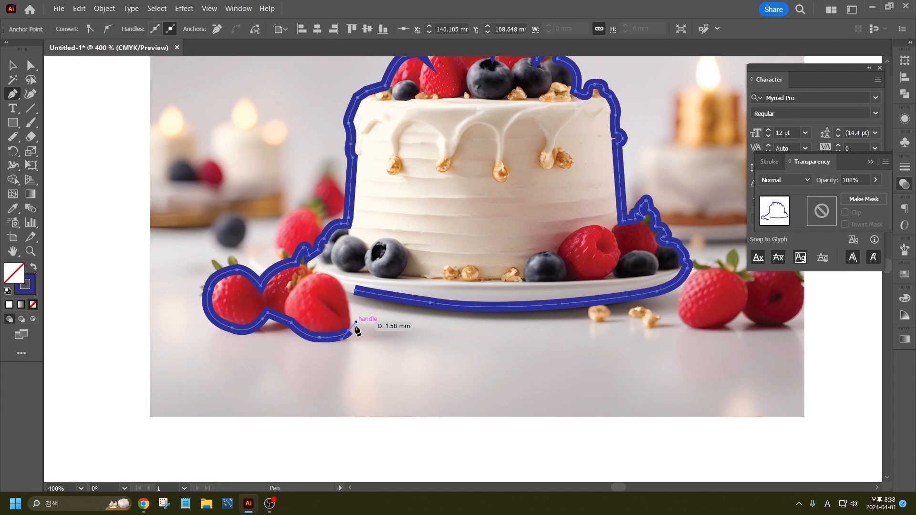
pyautogui.click(340, 284)
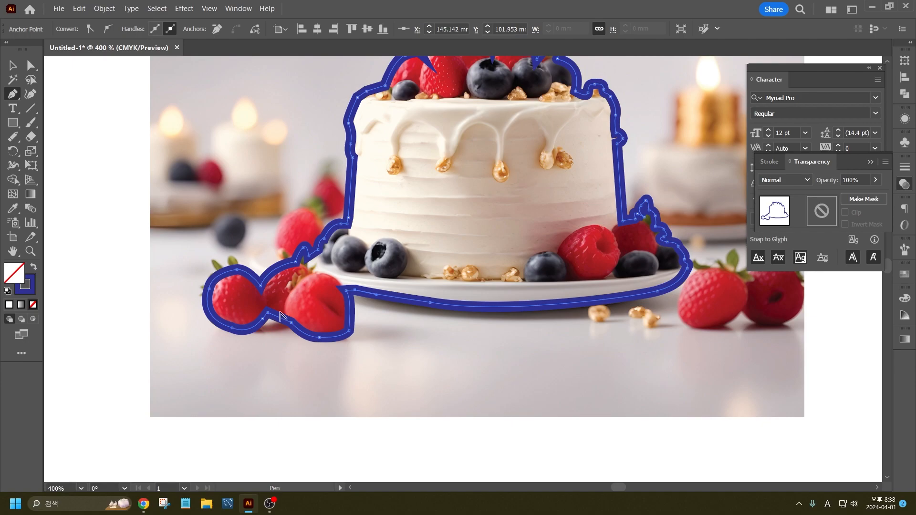
# - Start a separate Pen tool outline around the left side and underside of the two strawberries right of the plate
pyautogui.scroll(-2, 536, 307)
pyautogui.scroll(4, 536, 307)
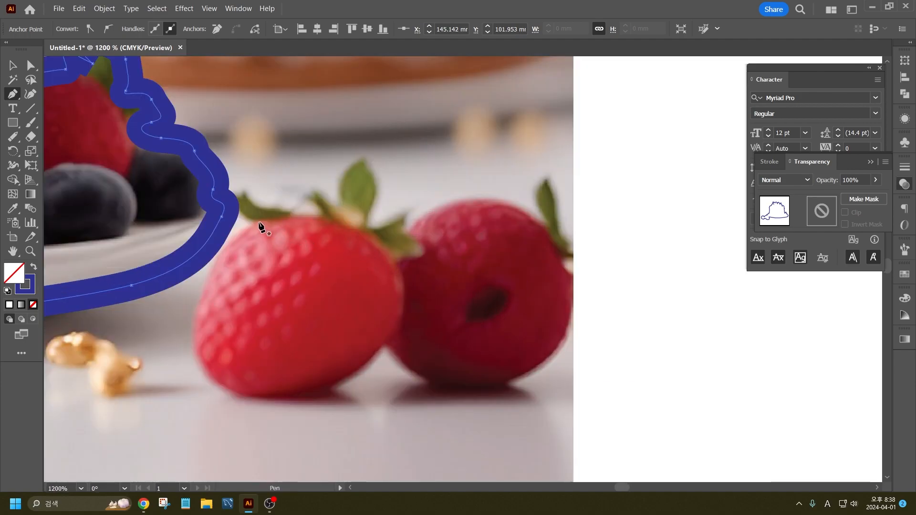
pyautogui.click(259, 223)
pyautogui.moveTo(205, 286); pyautogui.dragTo(203, 293)
pyautogui.moveTo(198, 326)
pyautogui.mouseDown()
pyautogui.moveTo(210, 377)
pyautogui.moveTo(233, 396)
pyautogui.mouseUp()
pyautogui.moveTo(287, 393); pyautogui.dragTo(313, 384)
pyautogui.moveTo(383, 342)
pyautogui.mouseDown()
pyautogui.moveTo(401, 326)
pyautogui.moveTo(451, 392)
pyautogui.moveTo(390, 332)
pyautogui.mouseUp()
pyautogui.click(383, 343)
pyautogui.moveTo(429, 384); pyautogui.dragTo(471, 390)
pyautogui.moveTo(525, 374); pyautogui.dragTo(547, 355)
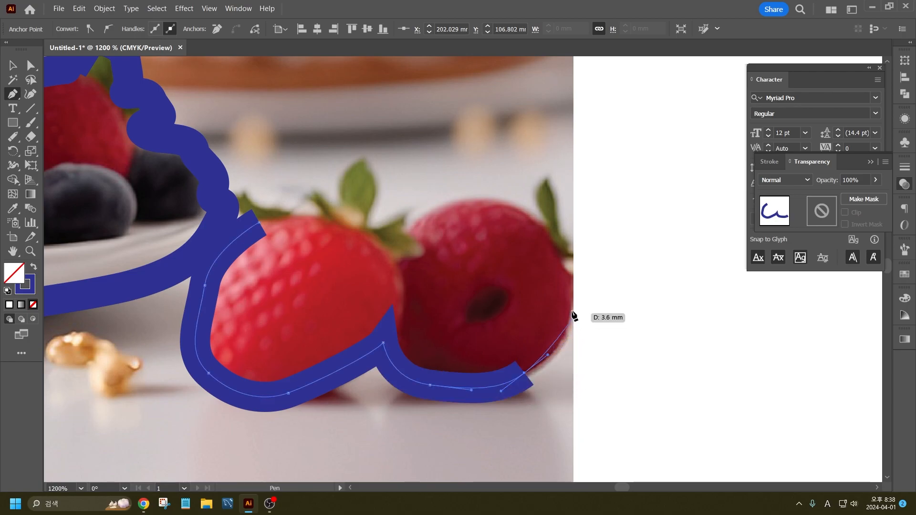
# - Continue the Pen tool outline up the rightmost strawberry's right side and over its top to the left strawberry's leaves
pyautogui.moveTo(573, 307); pyautogui.dragTo(560, 255)
pyautogui.moveTo(536, 219); pyautogui.dragTo(522, 212)
pyautogui.moveTo(439, 208)
pyautogui.mouseDown()
pyautogui.moveTo(411, 237)
pyautogui.moveTo(392, 241)
pyautogui.moveTo(365, 226)
pyautogui.moveTo(338, 241)
pyautogui.mouseUp()
pyautogui.click(405, 231)
pyautogui.click(351, 167)
pyautogui.hotkey('ctrl', 'z')
pyautogui.click(366, 226)
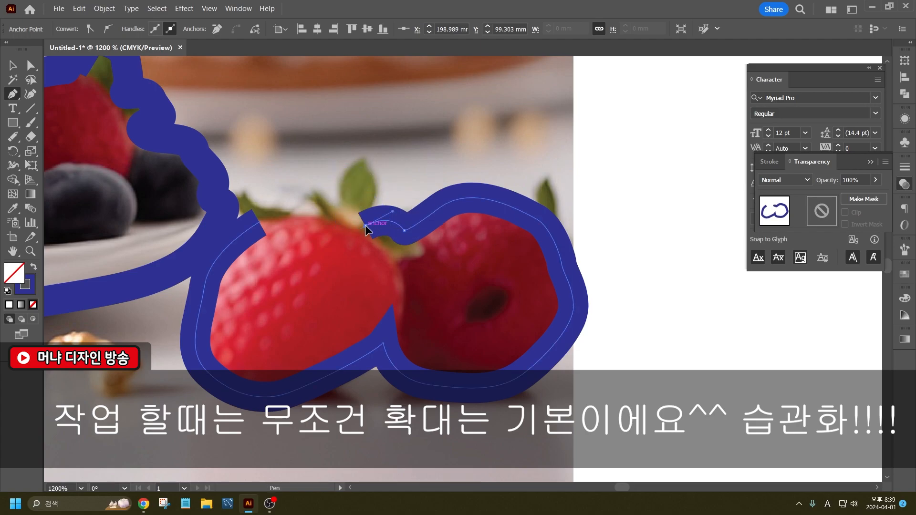
# - Trace around the upright leaf and the left strawberry's crown, closing the outline at its starting point
pyautogui.click(373, 174)
pyautogui.moveTo(373, 175)
pyautogui.mouseDown()
pyautogui.moveTo(368, 165)
pyautogui.moveTo(380, 179)
pyautogui.moveTo(375, 148)
pyautogui.mouseUp()
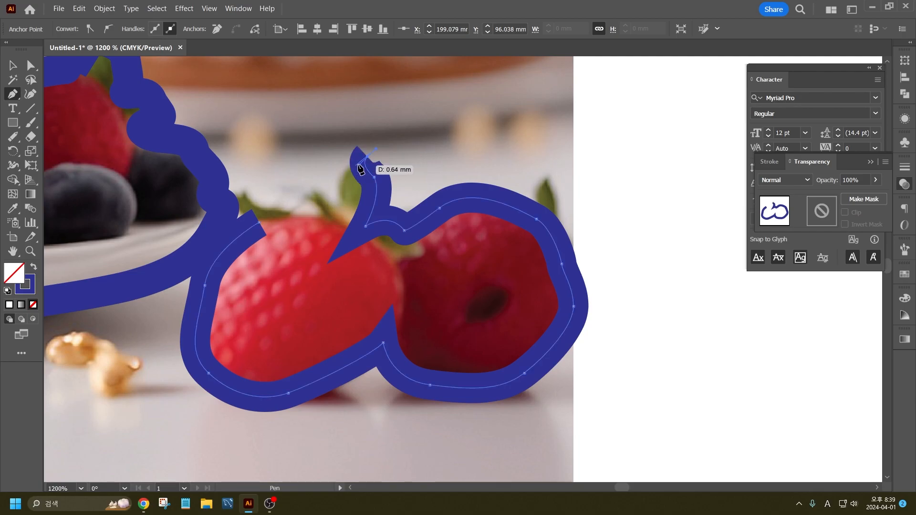
pyautogui.click(367, 157)
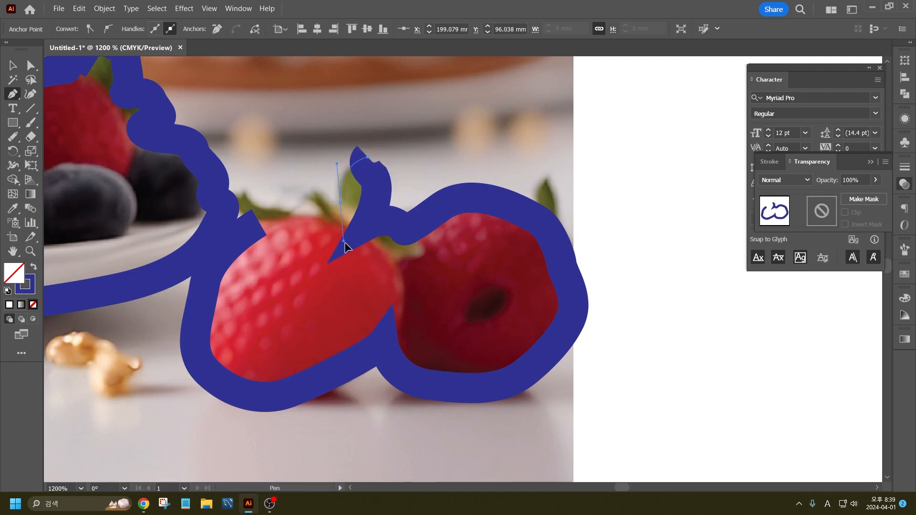
pyautogui.moveTo(342, 240); pyautogui.dragTo(343, 238)
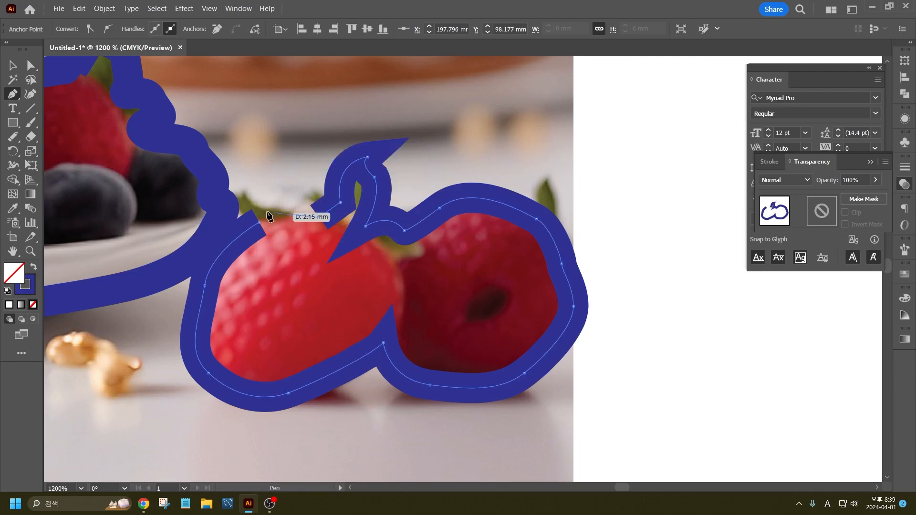
pyautogui.moveTo(259, 222); pyautogui.dragTo(254, 248)
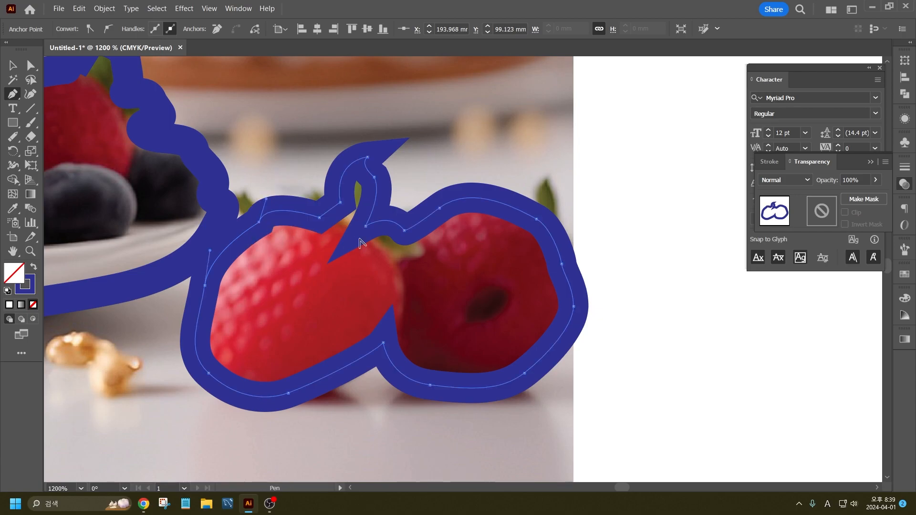
pyautogui.scroll(-8, 447, 272)
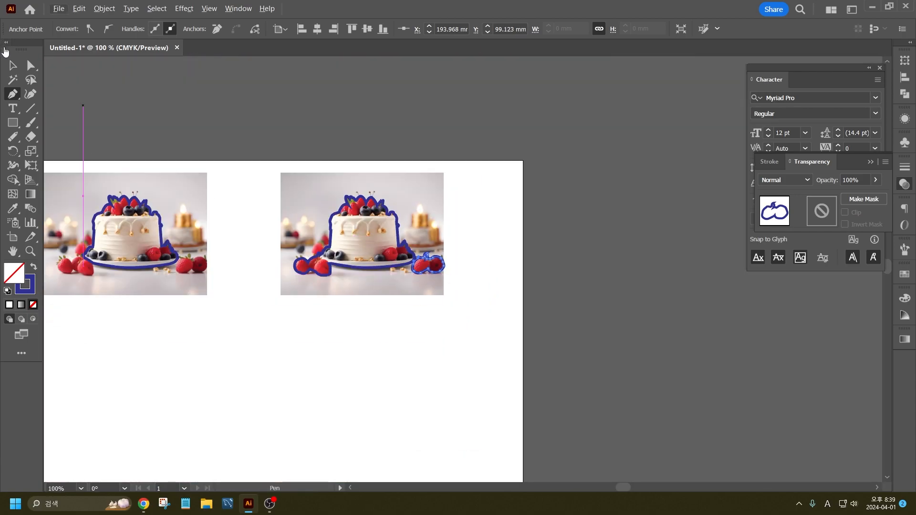
# - Duplicate the second photo together with its cake and strawberry outlines below the first photo
pyautogui.click(12, 65)
pyautogui.click(388, 146)
pyautogui.moveTo(329, 222); pyautogui.dragTo(516, 340)
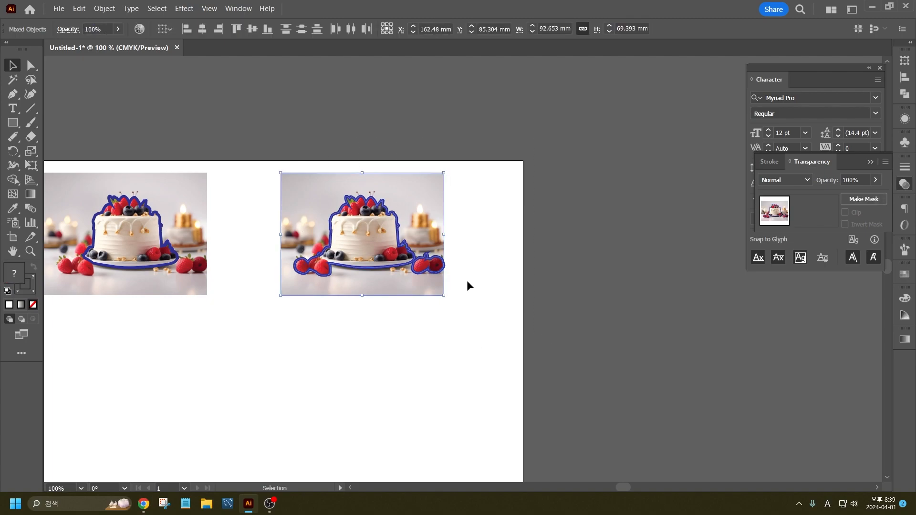
pyautogui.scroll(-1, 472, 250)
pyautogui.moveTo(407, 241); pyautogui.dragTo(250, 359)
pyautogui.click(375, 366)
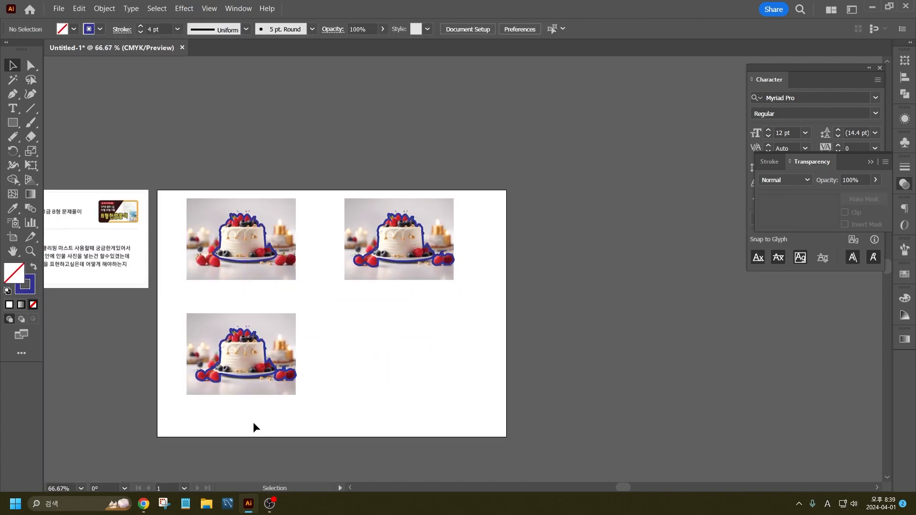
# - Draw a rectangular frame matching the edges of the third photo
pyautogui.scroll(3, 200, 378)
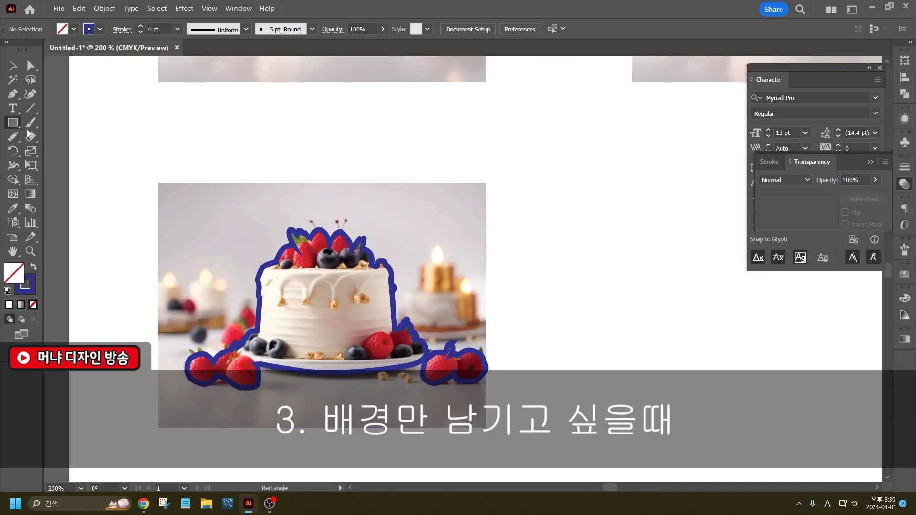
pyautogui.moveTo(158, 182)
pyautogui.mouseDown()
pyautogui.moveTo(435, 327)
pyautogui.moveTo(486, 431)
pyautogui.mouseUp()
pyautogui.click(12, 66)
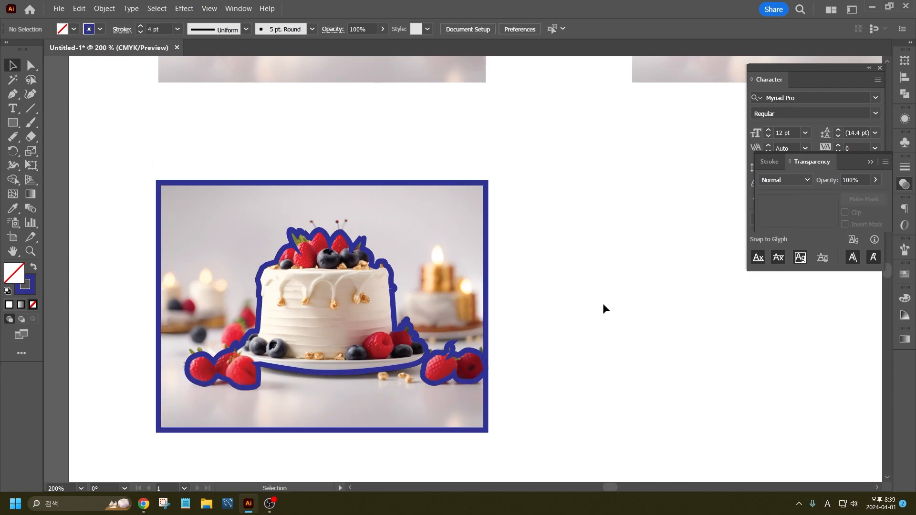
pyautogui.moveTo(486, 320); pyautogui.dragTo(417, 337)
pyautogui.scroll(-2, 334, 334)
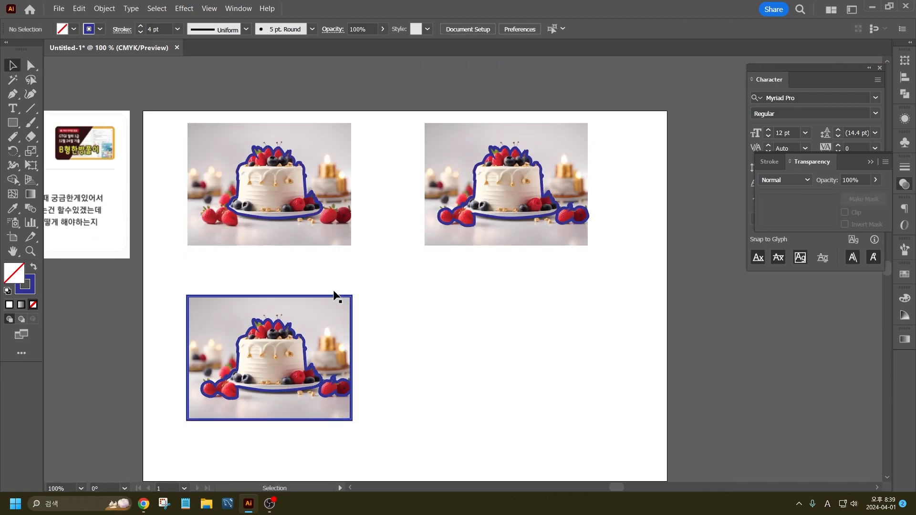
pyautogui.scroll(1, 282, 188)
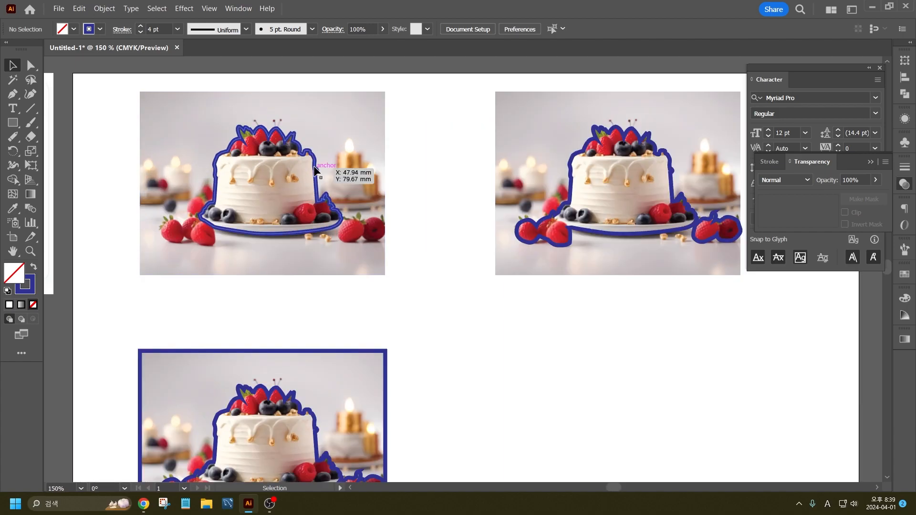
pyautogui.scroll(-1, 315, 170)
pyautogui.scroll(-4, 437, 233)
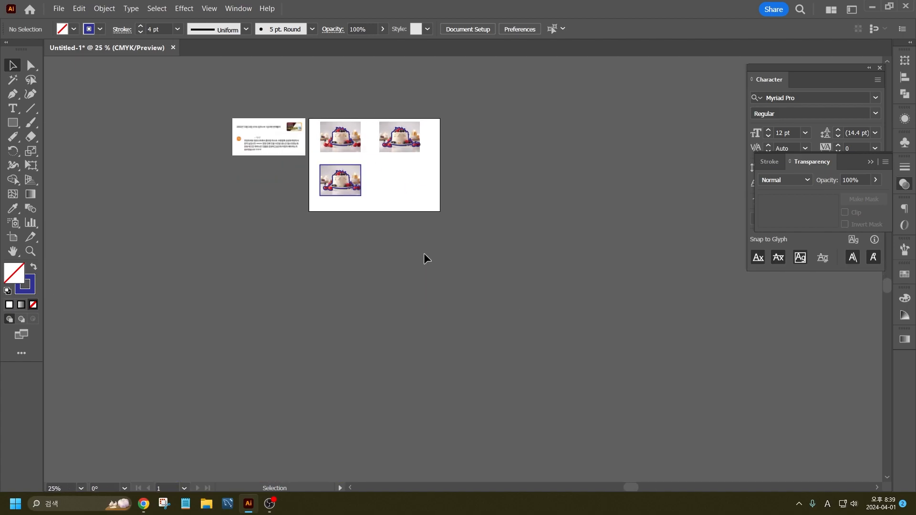
# - Extend the artboard downward and rearrange the other two outlined photos into a column beneath the first
pyautogui.click(18, 240)
pyautogui.moveTo(374, 214); pyautogui.dragTo(374, 297)
pyautogui.click(10, 65)
pyautogui.moveTo(344, 188); pyautogui.dragTo(344, 282)
pyautogui.click(395, 133)
pyautogui.moveTo(395, 134); pyautogui.dragTo(505, 169)
# - Copy the first photo with its cake outline to the right, with a separate copy of the outline between them
pyautogui.scroll(3, 362, 133)
pyautogui.scroll(2, 367, 138)
pyautogui.click(386, 245)
pyautogui.moveTo(294, 211); pyautogui.dragTo(590, 221)
pyautogui.click(434, 241)
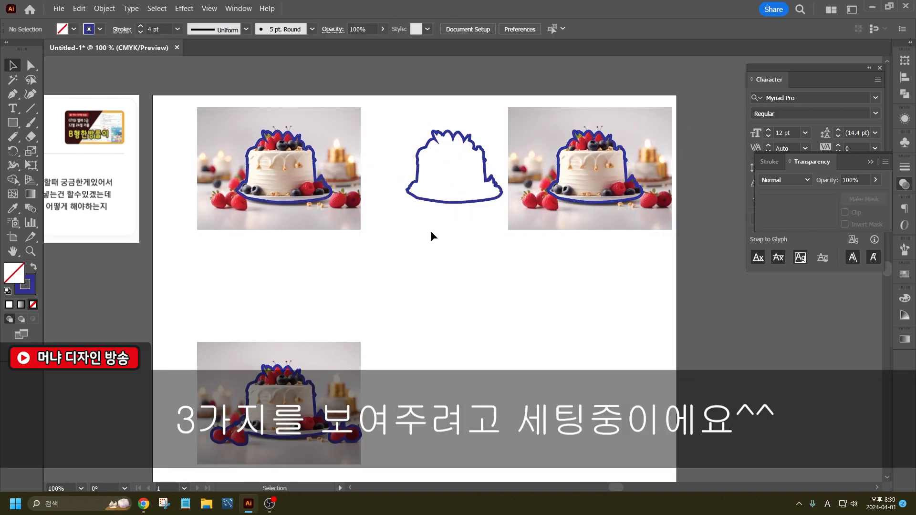
# - Shift the separate cake outline closer to the first photo and delete the outline lying over that photo
pyautogui.moveTo(442, 203); pyautogui.dragTo(419, 205)
pyautogui.click(375, 214)
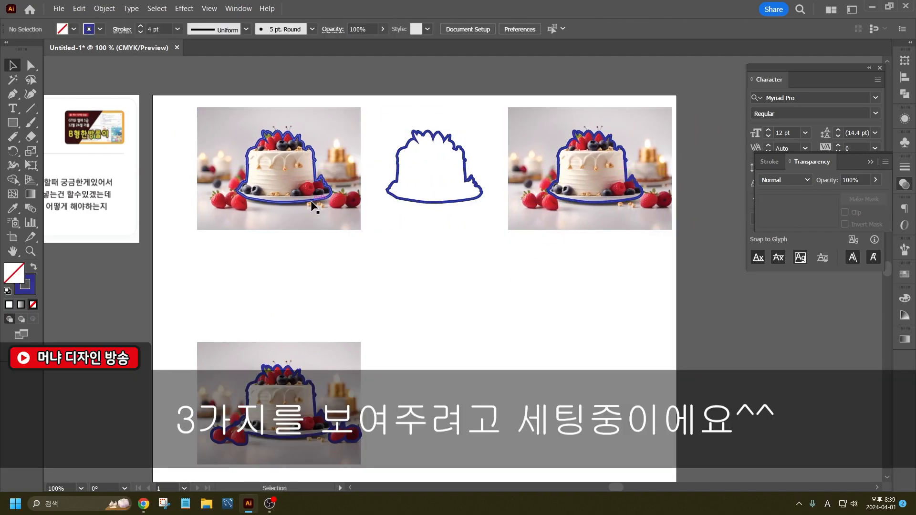
pyautogui.click(310, 200)
pyautogui.press('Delete')
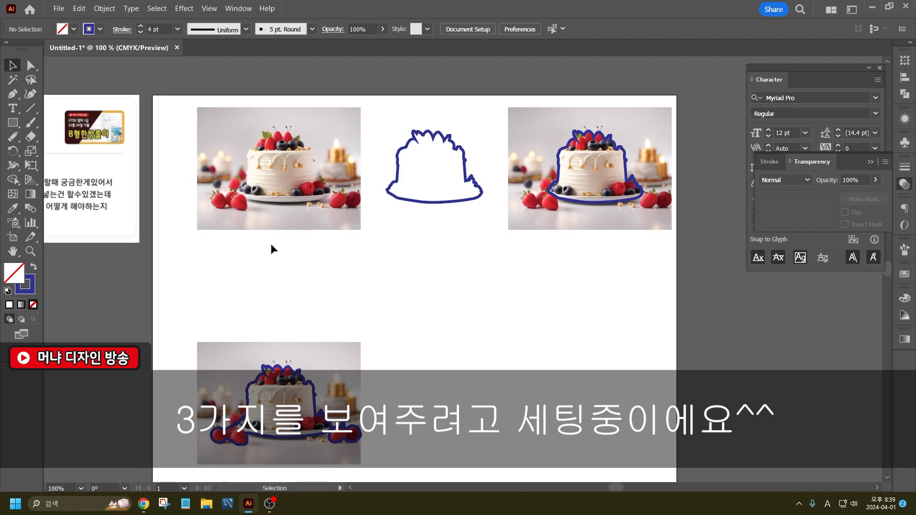
# - Move the second outlined photo straight up by about 28 mm, closer to the first row
pyautogui.scroll(-3, 383, 393)
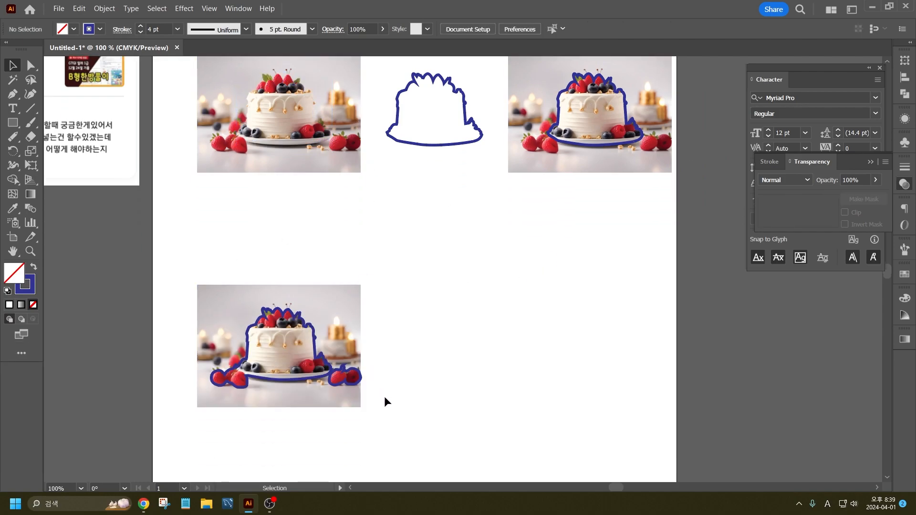
pyautogui.click(243, 287)
pyautogui.moveTo(285, 338); pyautogui.dragTo(279, 289)
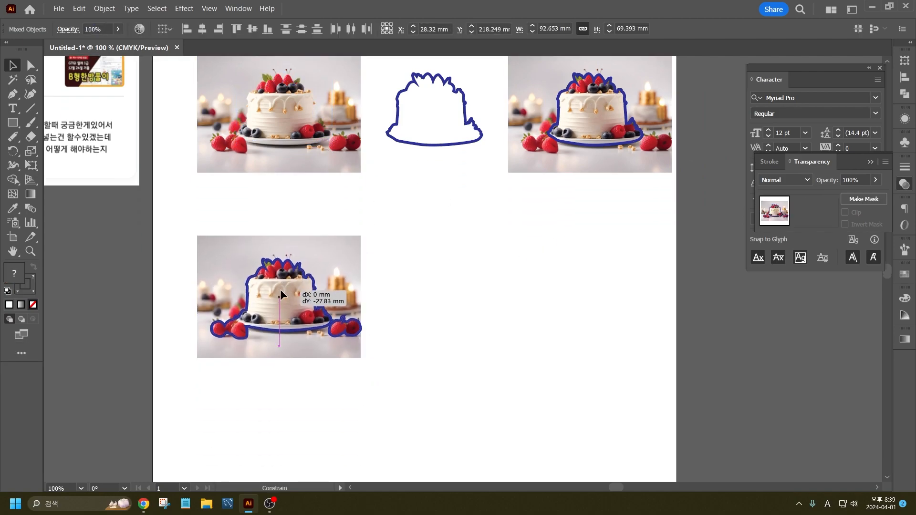
pyautogui.click(386, 334)
# - Copy the second photo's cake and strawberry outlines beside it and give the copied right strawberry outline a red stroke
pyautogui.click(286, 336)
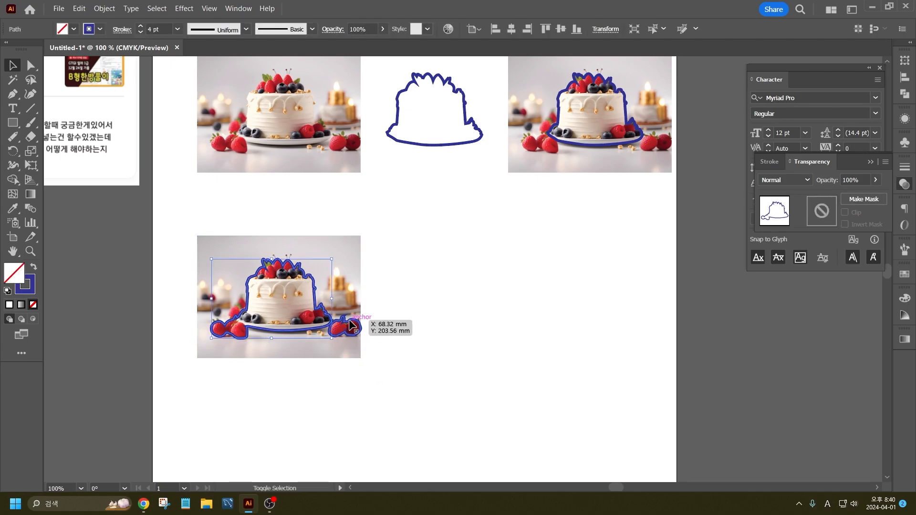
pyautogui.moveTo(348, 321); pyautogui.dragTo(506, 303)
pyautogui.click(528, 360)
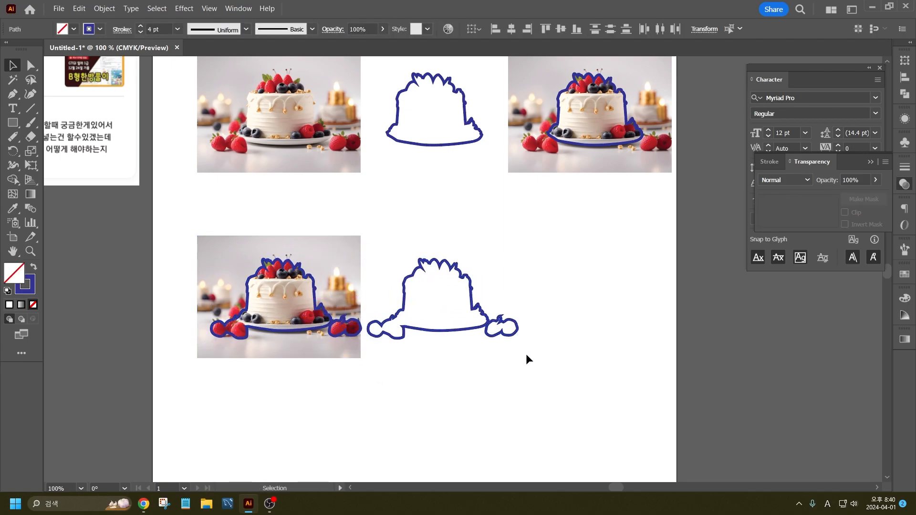
pyautogui.click(507, 335)
pyautogui.click(94, 30)
pyautogui.click(72, 48)
pyautogui.click(365, 399)
# - Duplicate the second outlined photo to the far side of its copied outlines and delete the outlines from the original photo
pyautogui.moveTo(214, 246); pyautogui.dragTo(214, 246)
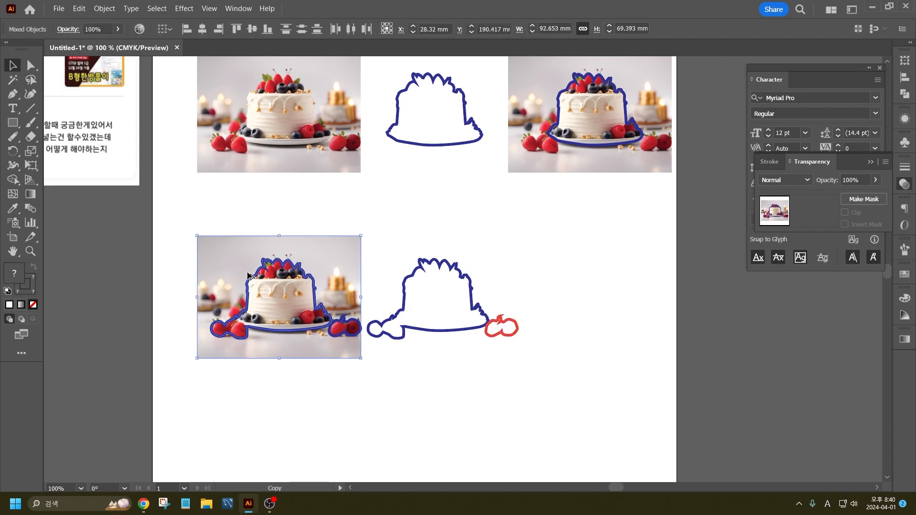
pyautogui.moveTo(343, 372); pyautogui.dragTo(216, 275)
pyautogui.moveTo(260, 272); pyautogui.dragTo(567, 272)
pyautogui.click(367, 357)
pyautogui.click(265, 254)
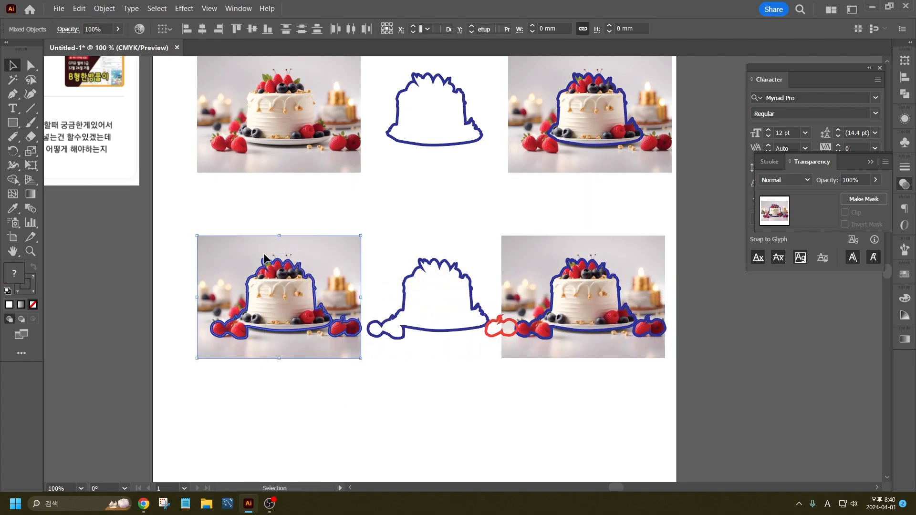
pyautogui.click(272, 261)
pyautogui.press('Delete')
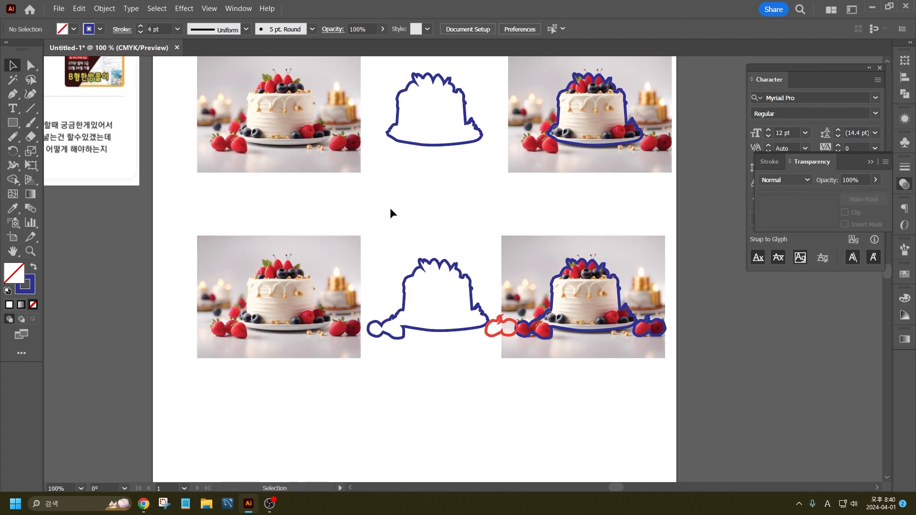
# - Move the two plain photos and their separate outlines together toward the artboard's left edge
pyautogui.scroll(-1, 449, 411)
pyautogui.moveTo(460, 341); pyautogui.dragTo(290, 188)
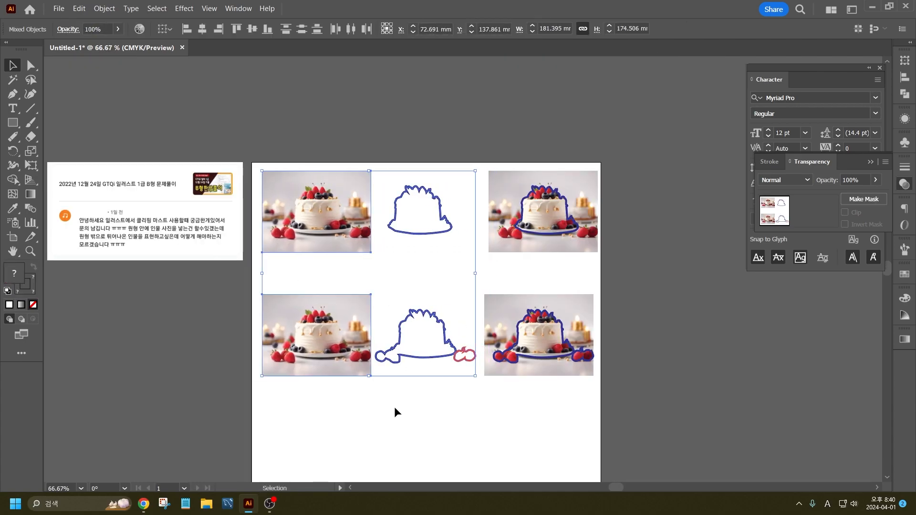
pyautogui.click(394, 404)
# - Move the framed third photo up beneath the second row, aligned with the plain photos
pyautogui.scroll(-4, 418, 307)
pyautogui.moveTo(260, 333); pyautogui.dragTo(420, 496)
pyautogui.moveTo(379, 426); pyautogui.dragTo(359, 282)
pyautogui.click(405, 261)
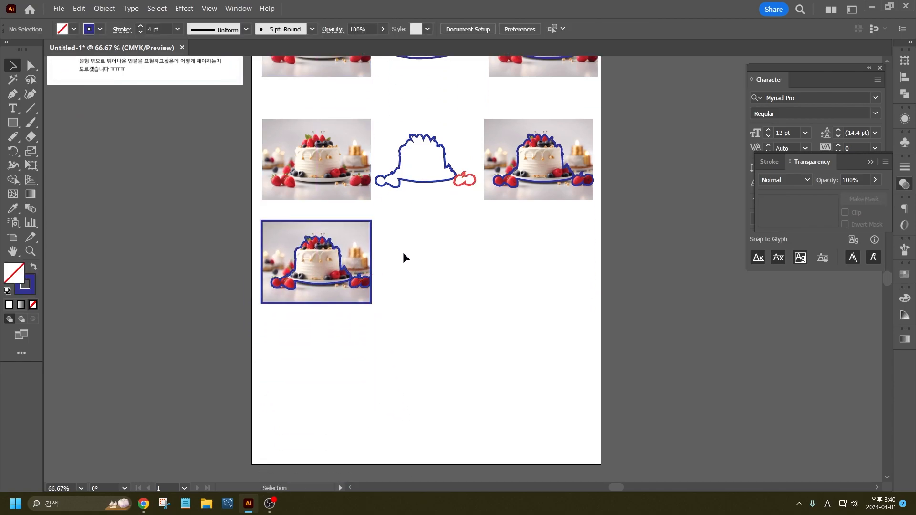
# - Move the framed photo into the right column and place a copy of the photo alone in the left column
pyautogui.scroll(4, 358, 294)
pyautogui.scroll(-4, 252, 378)
pyautogui.moveTo(296, 393); pyautogui.dragTo(435, 325)
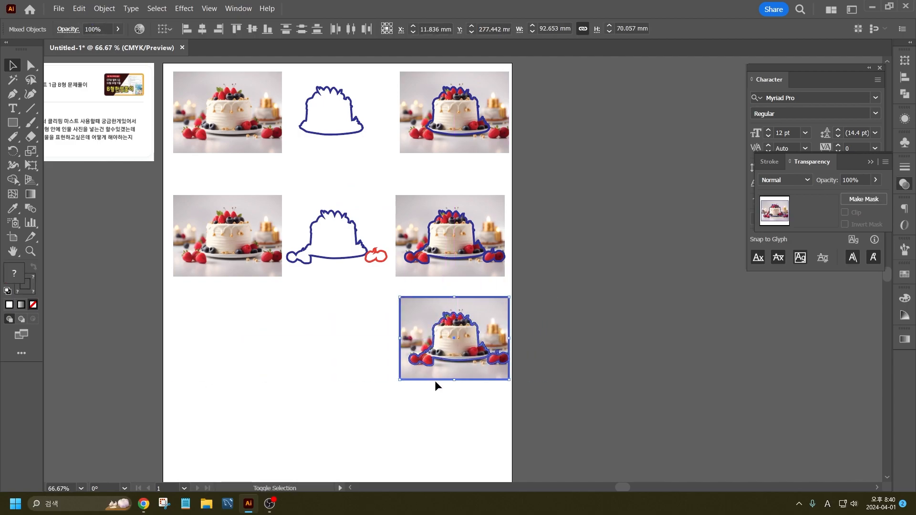
pyautogui.click(511, 292)
pyautogui.moveTo(503, 323); pyautogui.dragTo(277, 319)
# - Copy the third row's frame, cake outline and strawberry outline, without the photo, into the middle column
pyautogui.moveTo(511, 392); pyautogui.dragTo(434, 323)
pyautogui.moveTo(398, 296); pyautogui.dragTo(398, 292)
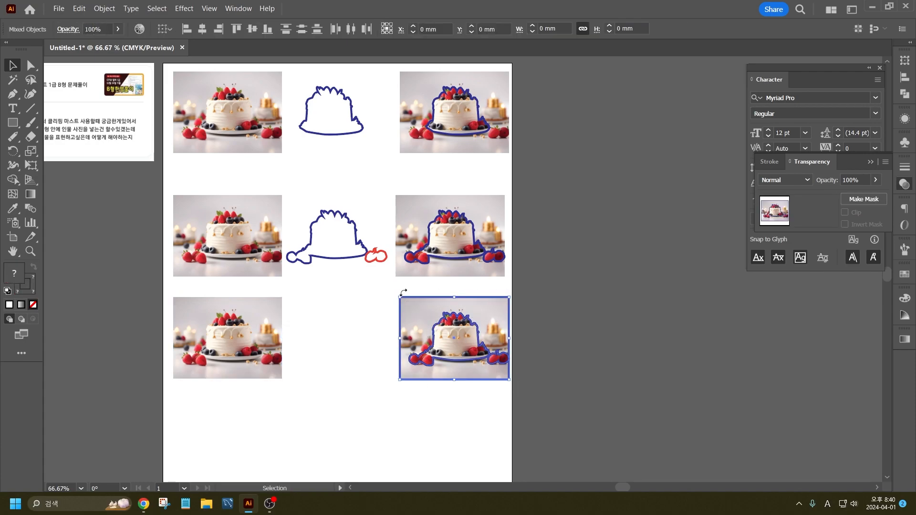
pyautogui.keyDown('shift'); pyautogui.click(412, 311); pyautogui.keyUp('shift')
pyautogui.moveTo(474, 324); pyautogui.dragTo(361, 323)
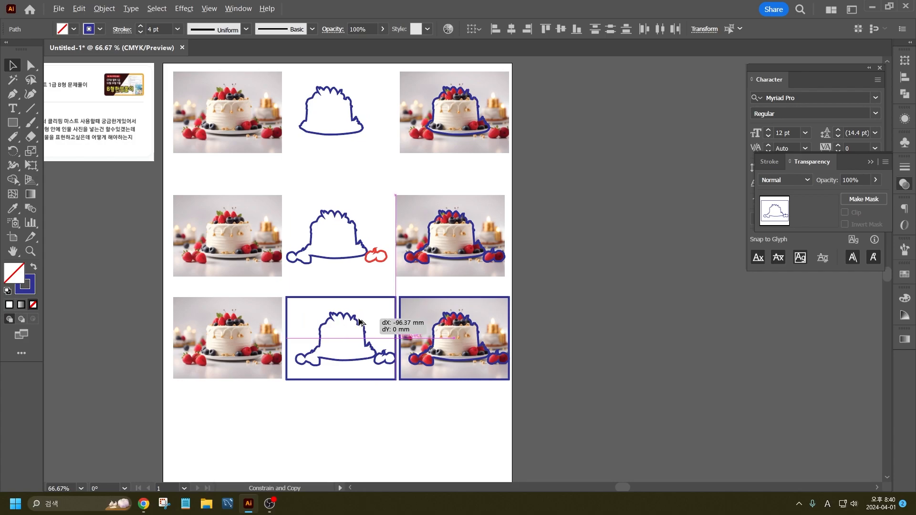
# - Set the stroke of the copied rectangular frame to red
pyautogui.click(382, 297)
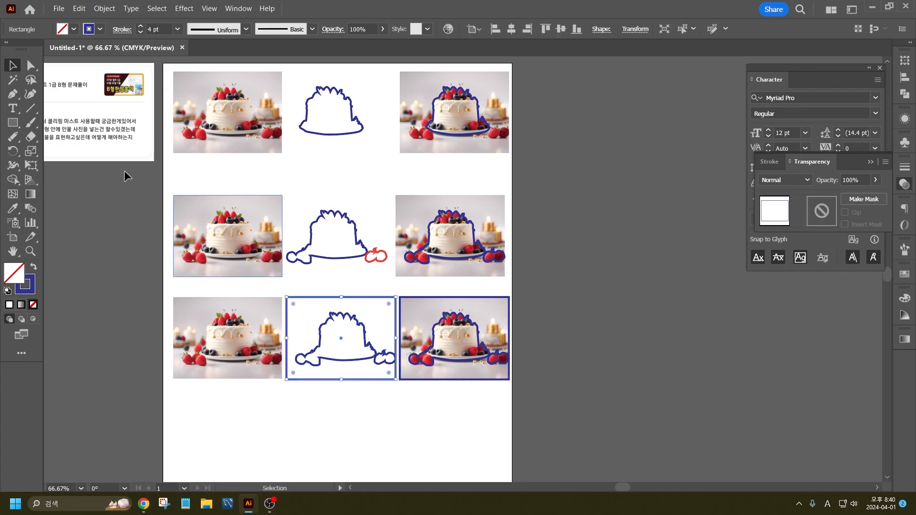
pyautogui.click(74, 29)
pyautogui.click(98, 53)
# - Set the stroke of the right strawberry outline inside the red frame to purple
pyautogui.click(377, 360)
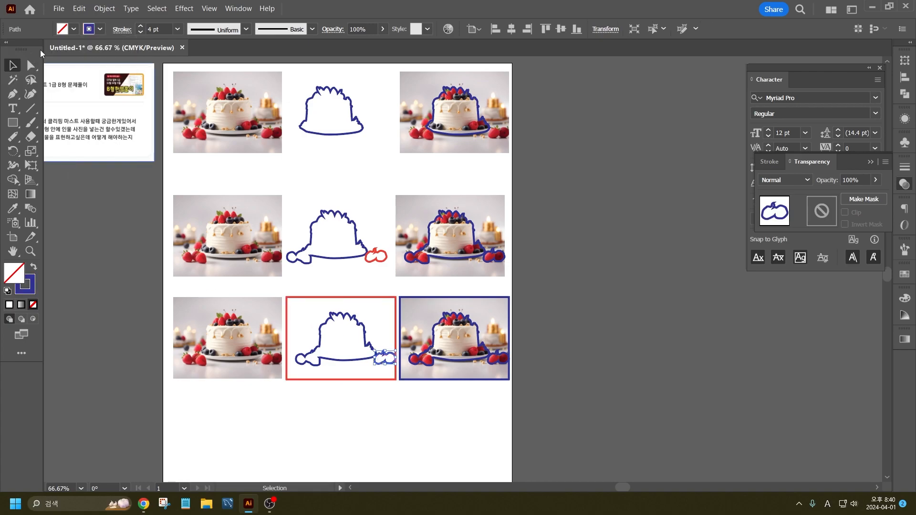
pyautogui.click(100, 29)
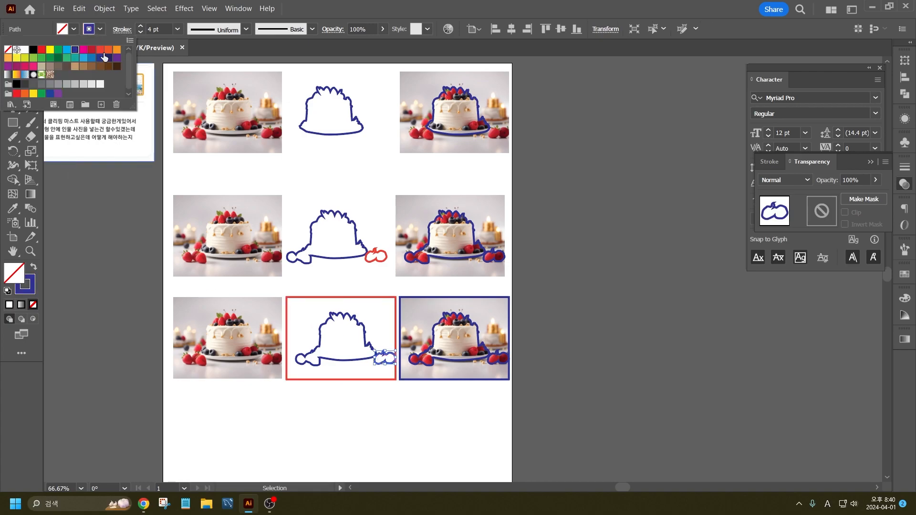
pyautogui.click(561, 373)
# - Set the stroke of the right strawberry outline inside the red frame to green
pyautogui.click(382, 361)
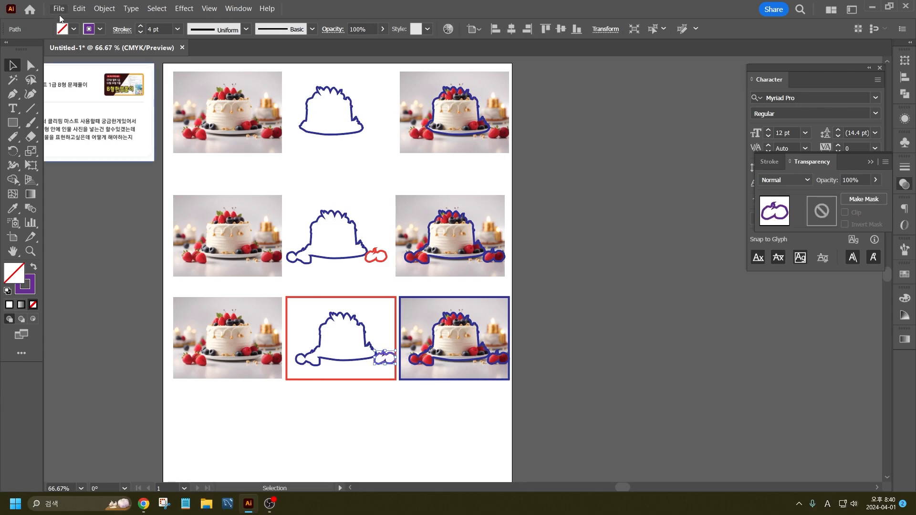
pyautogui.click(100, 29)
pyautogui.click(43, 65)
pyautogui.click(559, 450)
# - Move the entire third row down to widen its gap from the second row
pyautogui.moveTo(545, 434)
pyautogui.mouseDown()
pyautogui.moveTo(344, 382)
pyautogui.moveTo(184, 294)
pyautogui.mouseUp()
pyautogui.moveTo(414, 317); pyautogui.dragTo(412, 344)
pyautogui.click(554, 319)
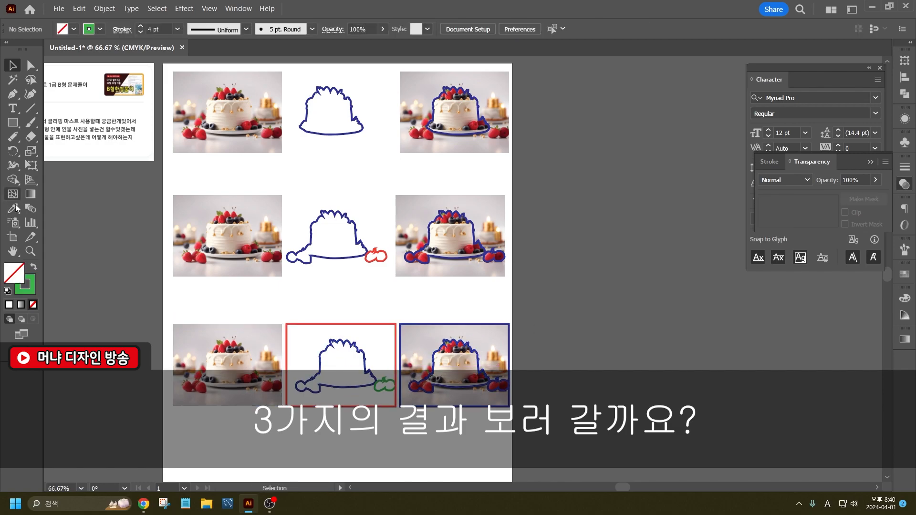
# - Widen the artboard to the right to leave empty space beside the three rows
pyautogui.click(12, 237)
pyautogui.moveTo(512, 305); pyautogui.dragTo(681, 309)
pyautogui.click(9, 66)
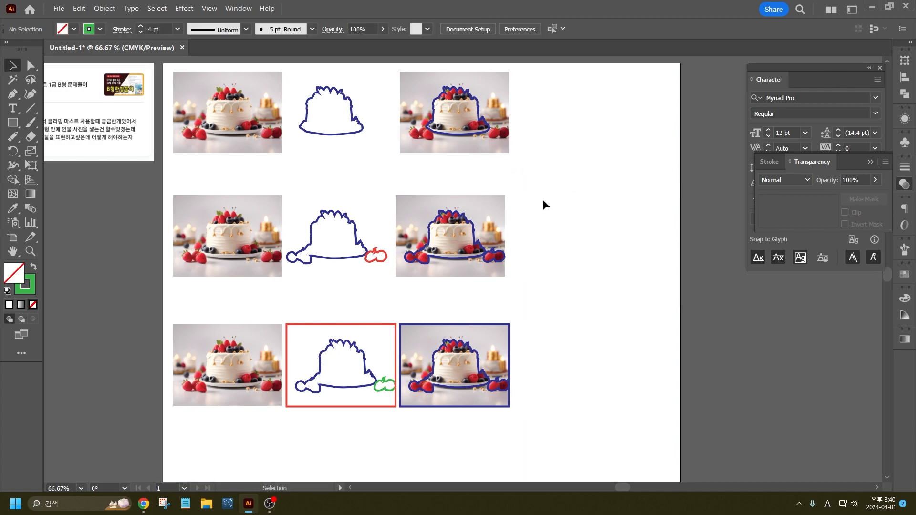
pyautogui.click(485, 135)
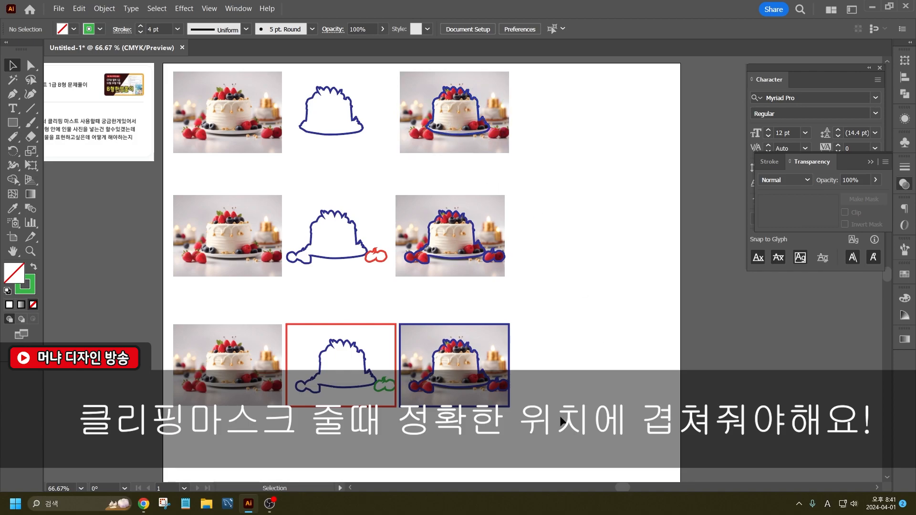
# - Duplicate the three outlined photos of the third column straight across into the empty space on the artboard
pyautogui.moveTo(564, 420); pyautogui.dragTo(425, 59)
pyautogui.moveTo(442, 142); pyautogui.dragTo(583, 159)
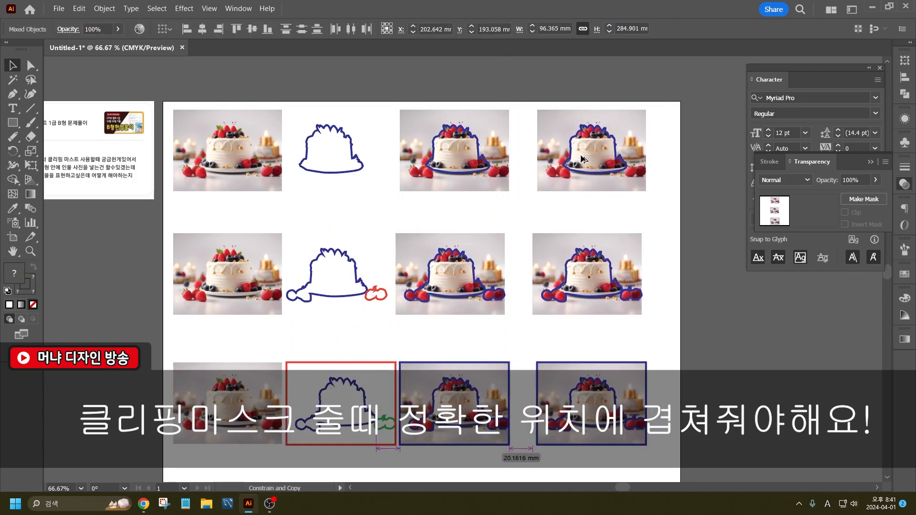
pyautogui.click(685, 213)
# - Make a clipping mask from the first-row copy's cake photo and its cake outline
pyautogui.click(597, 141)
pyautogui.rightClick(611, 156)
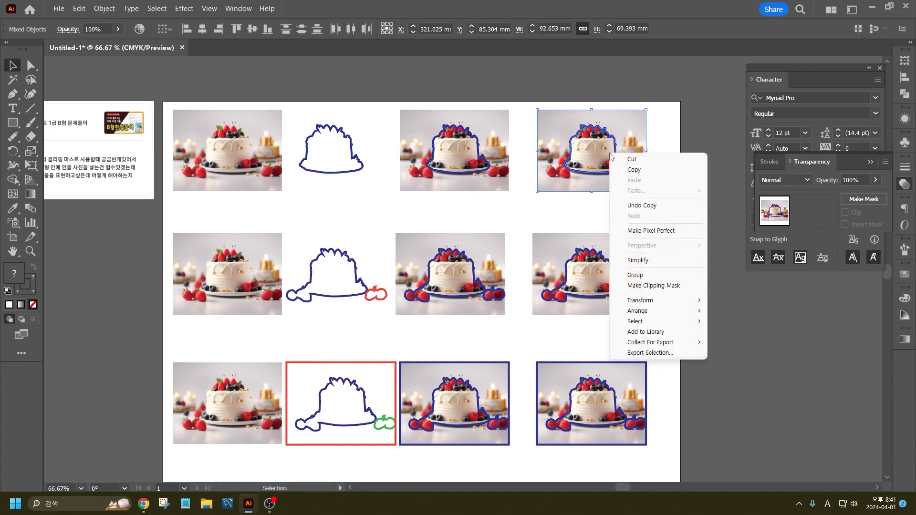
pyautogui.click(663, 119)
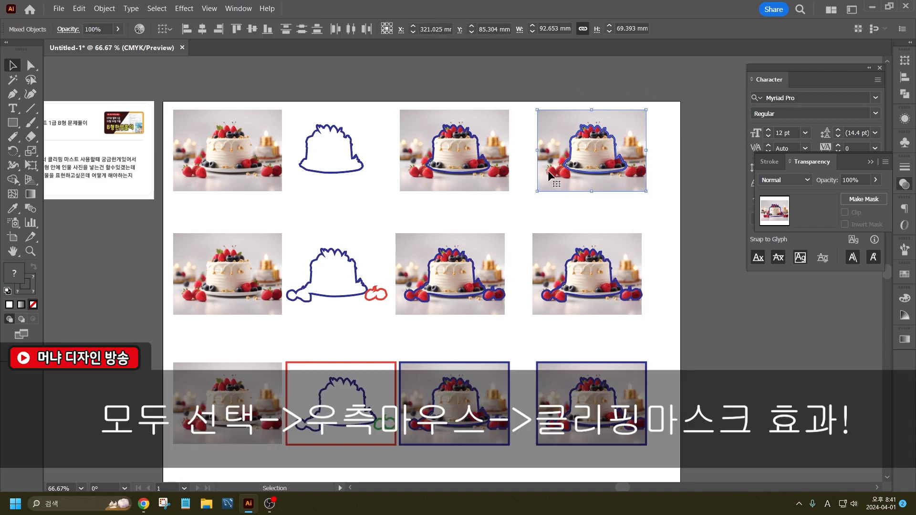
pyautogui.rightClick(602, 136)
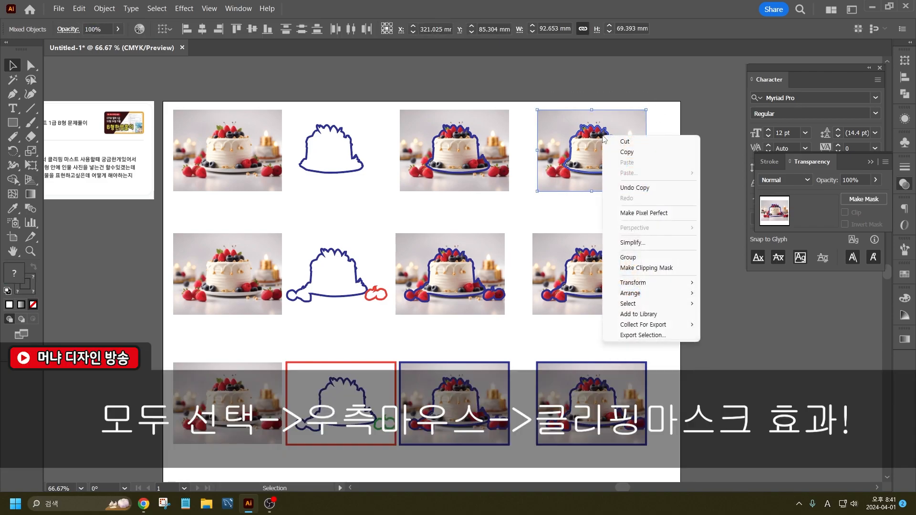
pyautogui.click(658, 268)
pyautogui.click(683, 197)
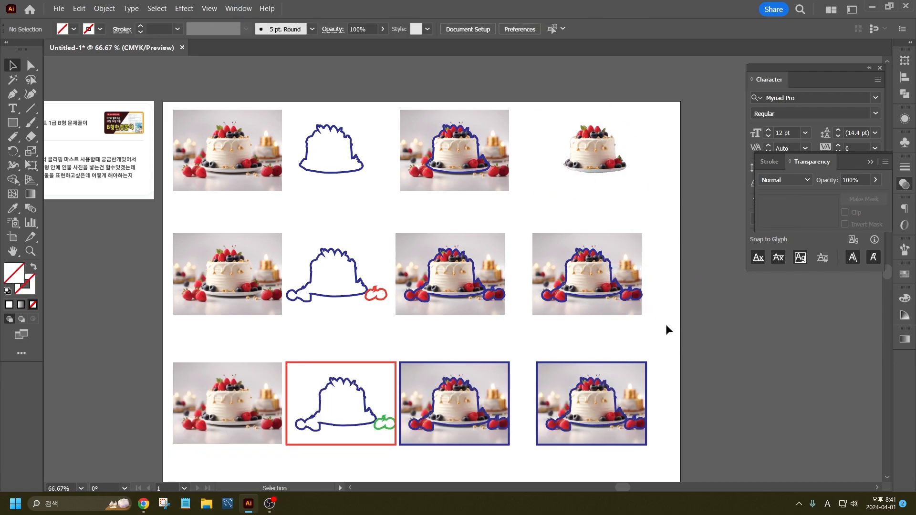
# - Try to make a clipping mask from the second-row copy's photo and its separate cake and strawberry outlines
pyautogui.moveTo(668, 327); pyautogui.dragTo(533, 213)
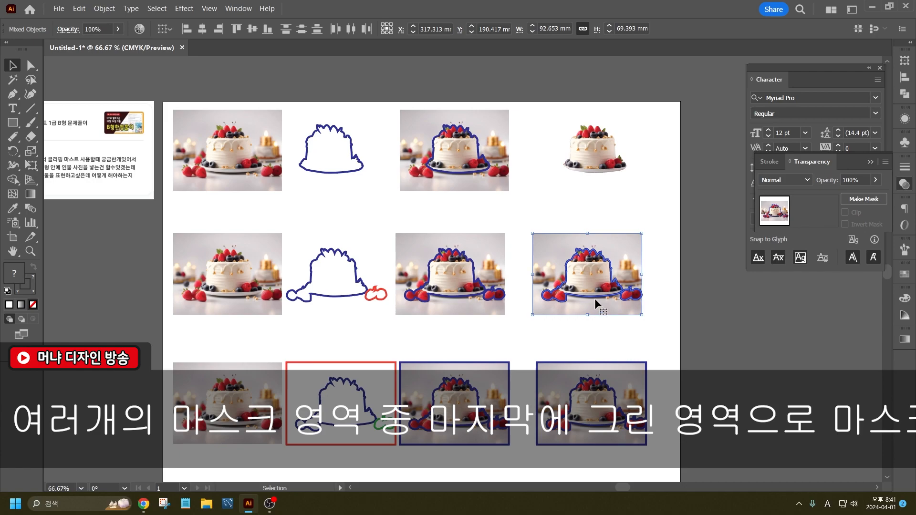
pyautogui.rightClick(616, 252)
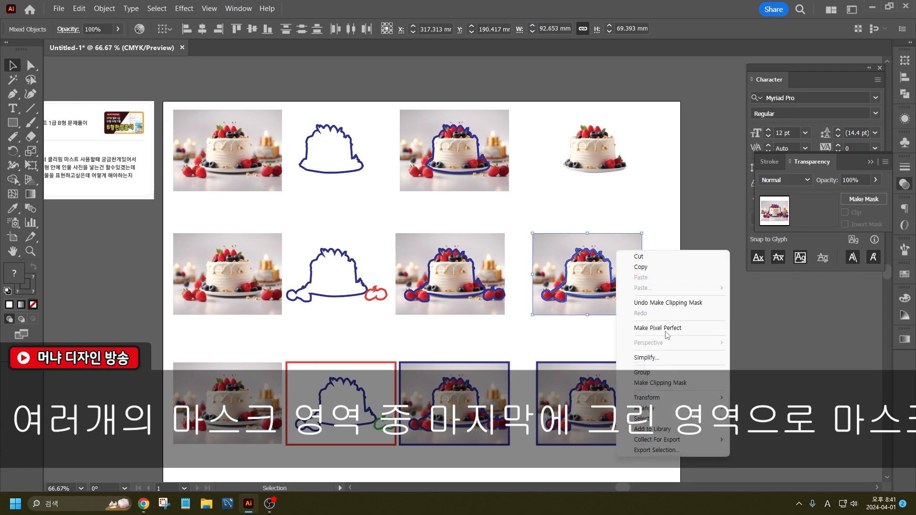
pyautogui.click(681, 383)
pyautogui.press('a')
pyautogui.hotkey('ctrl', 'z')
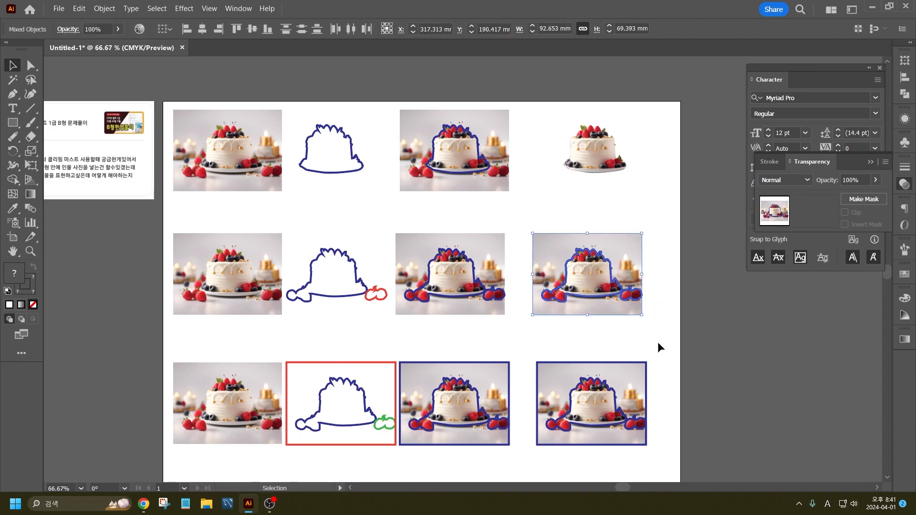
# - Examine the second row's blue cake outline and red strawberry outline as separate paths
pyautogui.click(658, 343)
pyautogui.click(357, 297)
pyautogui.click(376, 293)
pyautogui.click(326, 261)
pyautogui.click(380, 293)
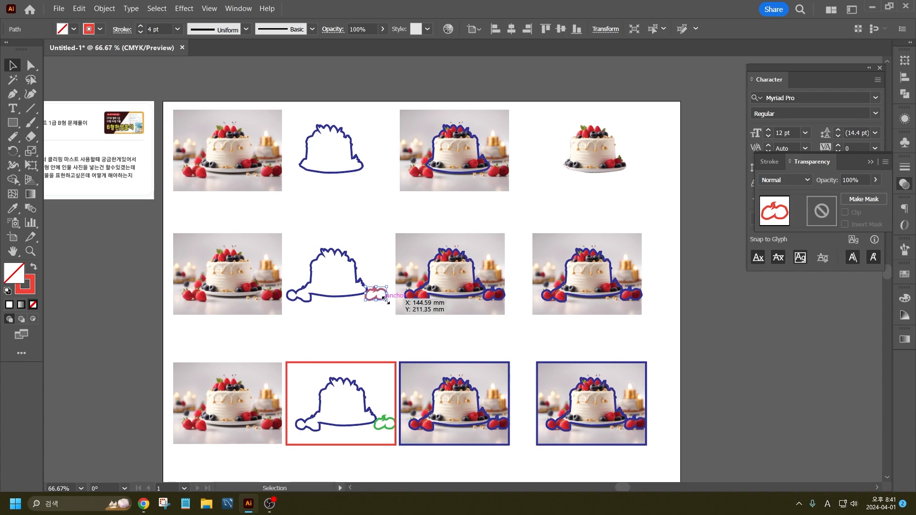
pyautogui.keyDown('shift'); pyautogui.click(358, 285); pyautogui.keyUp('shift')
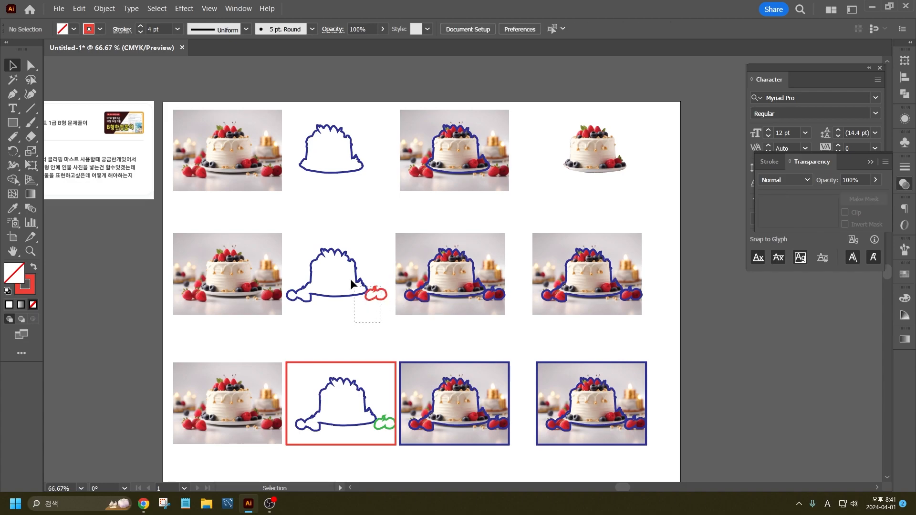
pyautogui.click(564, 223)
pyautogui.moveTo(637, 316); pyautogui.dragTo(639, 317)
pyautogui.moveTo(364, 296); pyautogui.dragTo(373, 265)
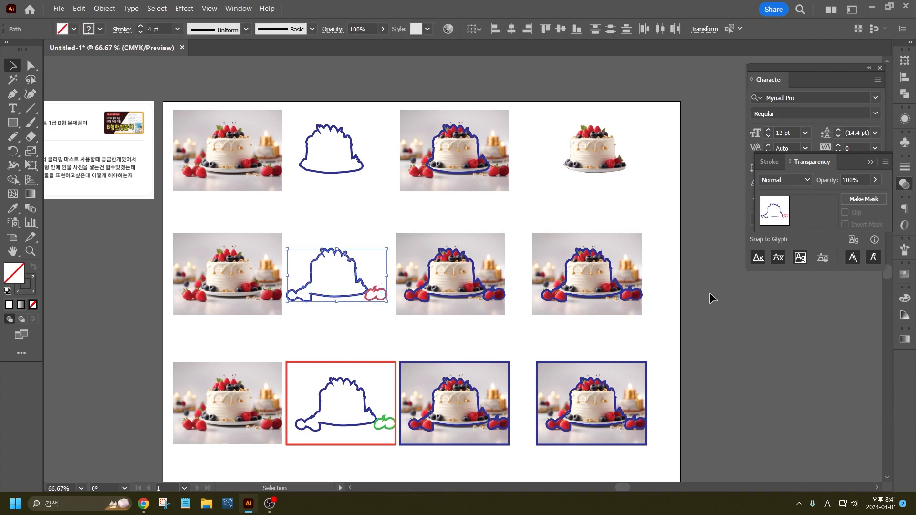
# - Try combining the second-row copy's cake and strawberry outlines into a compound path
pyautogui.moveTo(673, 314); pyautogui.dragTo(639, 270)
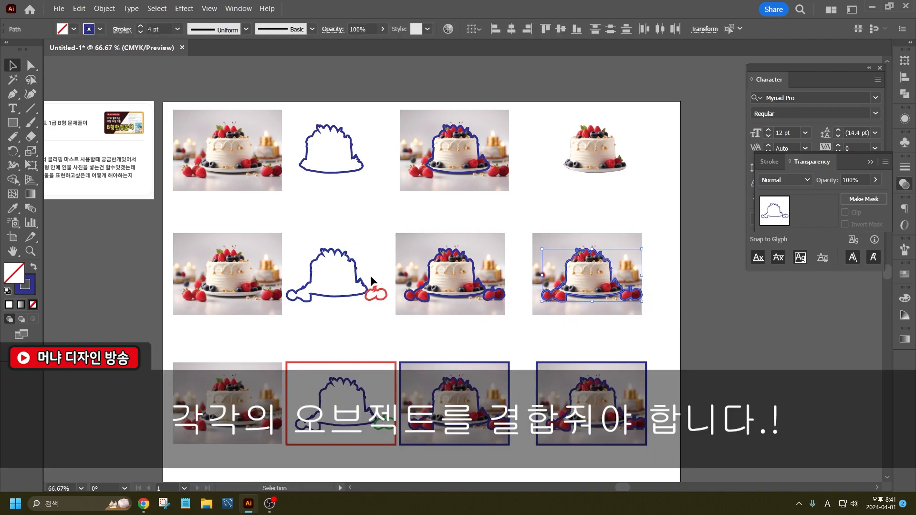
pyautogui.scroll(2, 646, 269)
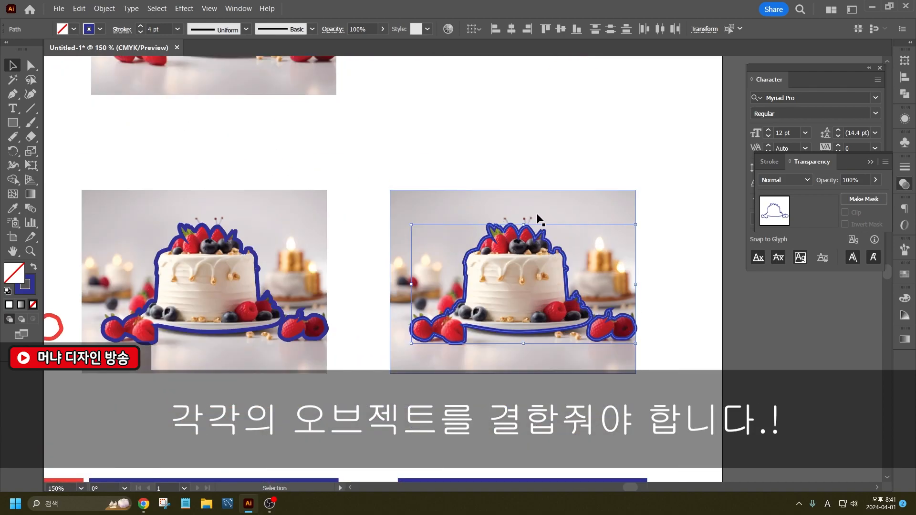
pyautogui.click(105, 8)
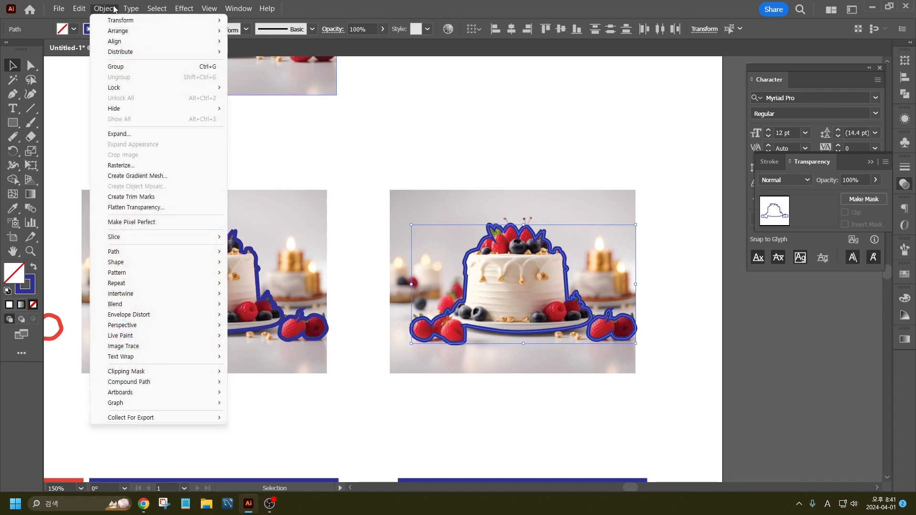
pyautogui.moveTo(183, 372)
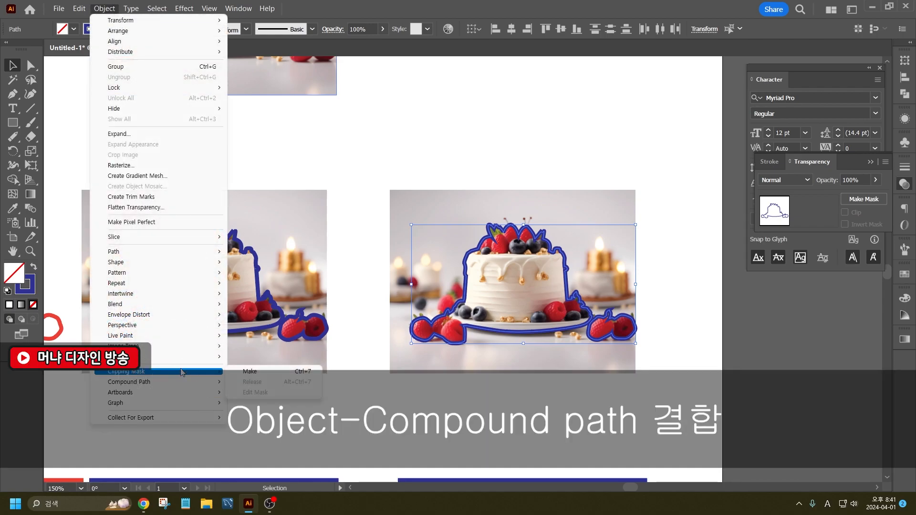
pyautogui.moveTo(157, 384)
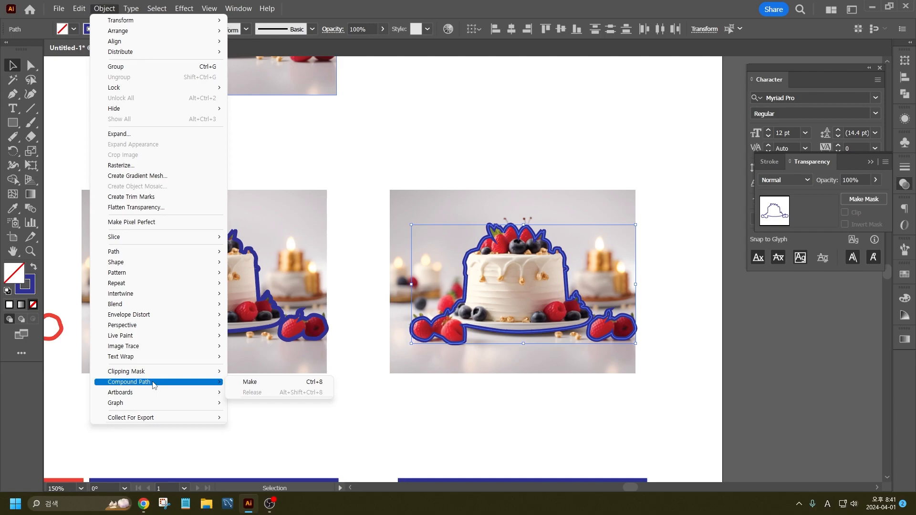
pyautogui.click(257, 383)
pyautogui.press('a')
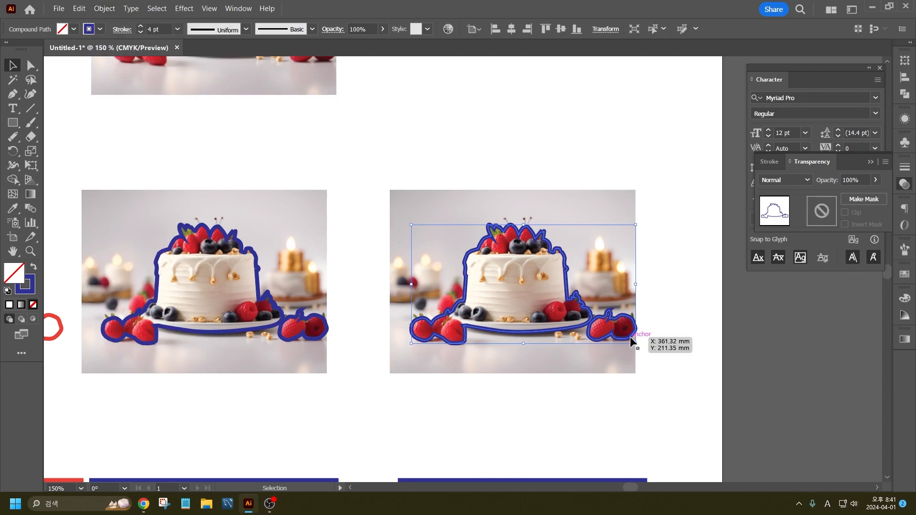
pyautogui.click(602, 393)
pyautogui.hotkey('ctrl', 'z')
# - Set the stroke of the right strawberry outline on the second-row copy to green
pyautogui.click(656, 384)
pyautogui.click(630, 335)
pyautogui.click(100, 29)
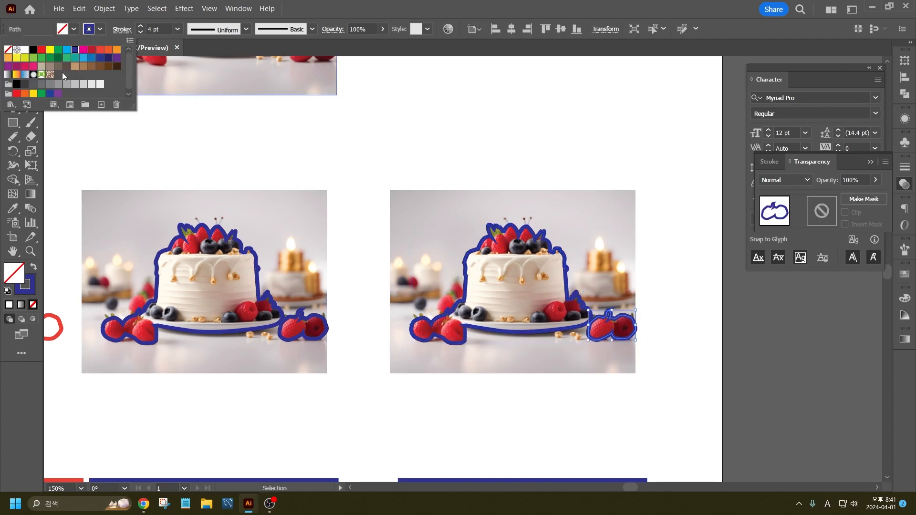
pyautogui.click(42, 62)
# - Combine the second-row copy's blue cake outline and green strawberry outline into one compound path
pyautogui.keyDown('shift'); pyautogui.click(574, 326); pyautogui.keyUp('shift')
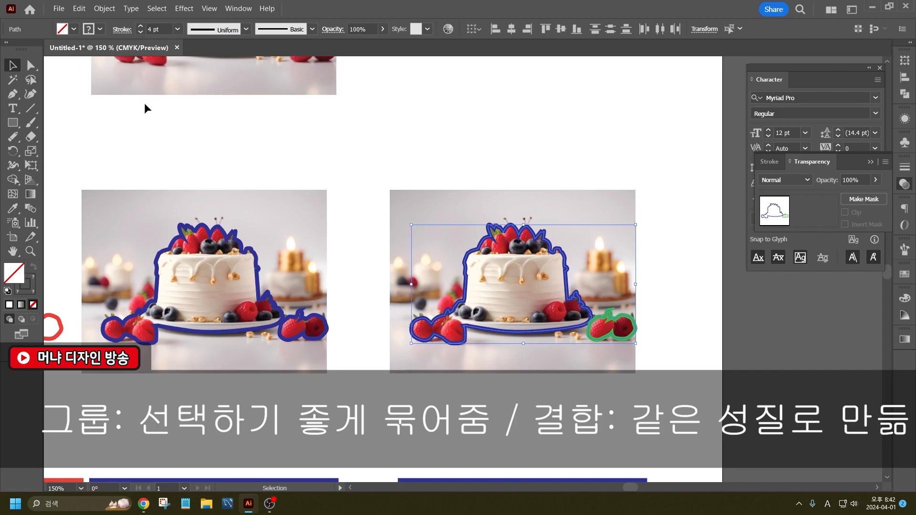
pyautogui.click(110, 13)
pyautogui.moveTo(212, 386)
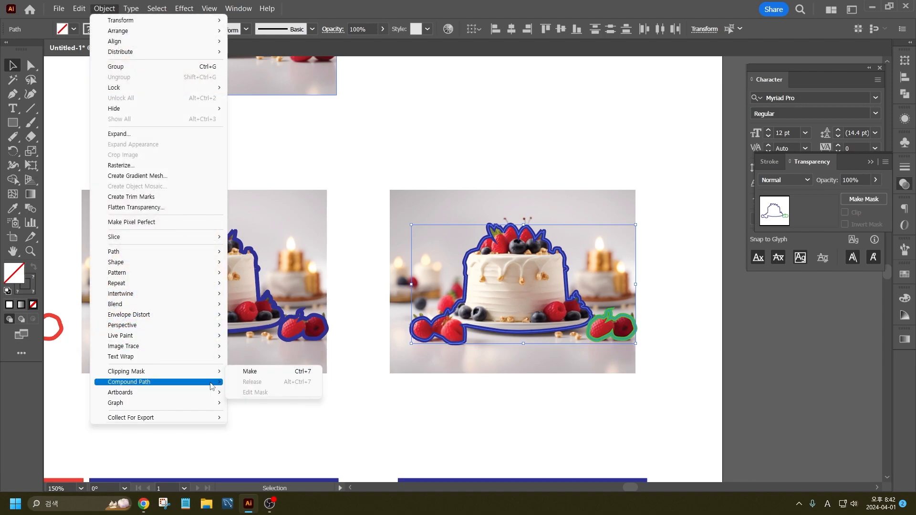
pyautogui.click(249, 372)
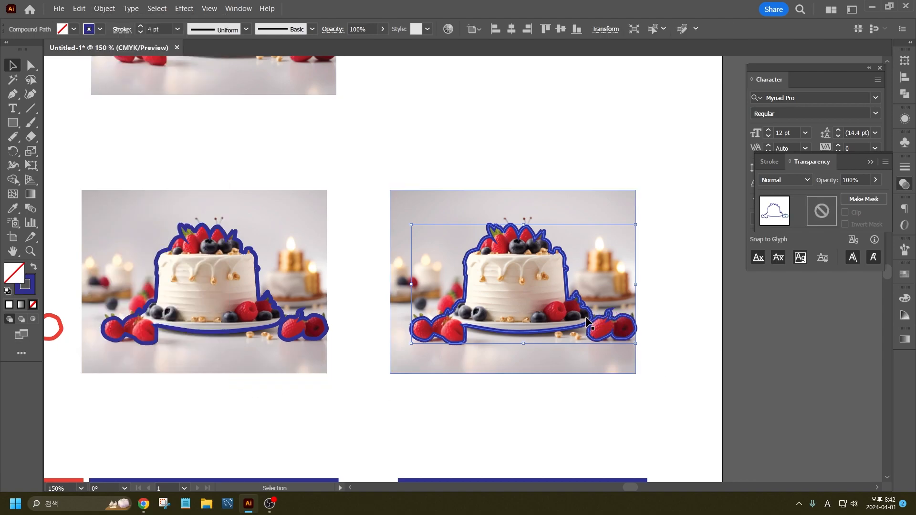
# - Make a clipping mask from the second-row copy's photo and its compound outline
pyautogui.click(654, 313)
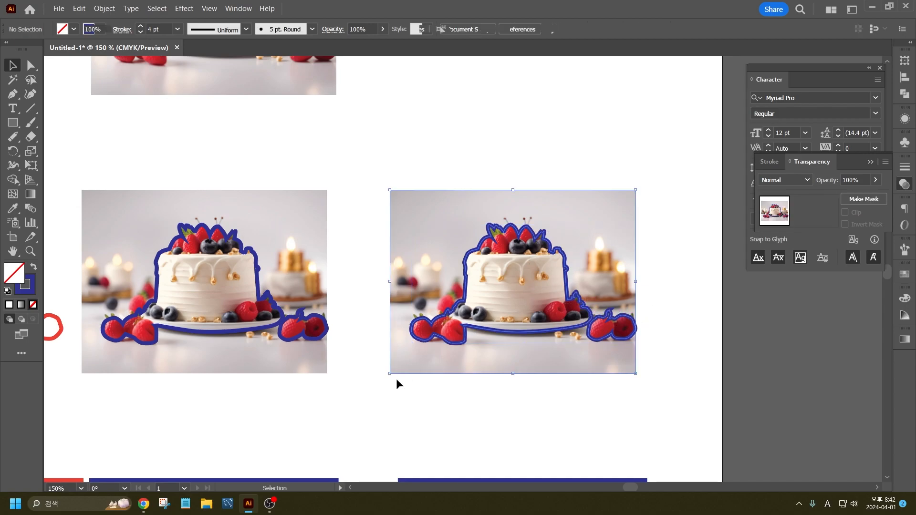
pyautogui.moveTo(399, 374); pyautogui.dragTo(495, 201)
pyautogui.rightClick(495, 201)
pyautogui.click(535, 334)
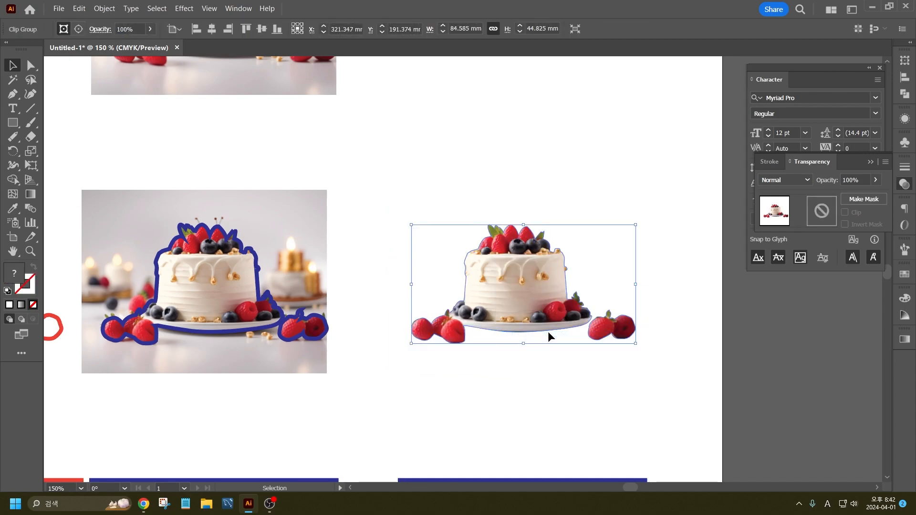
pyautogui.click(613, 371)
# - Try to make a clipping mask from the third-row copy's photo, rectangular frame and separate outlines
pyautogui.scroll(-2, 609, 223)
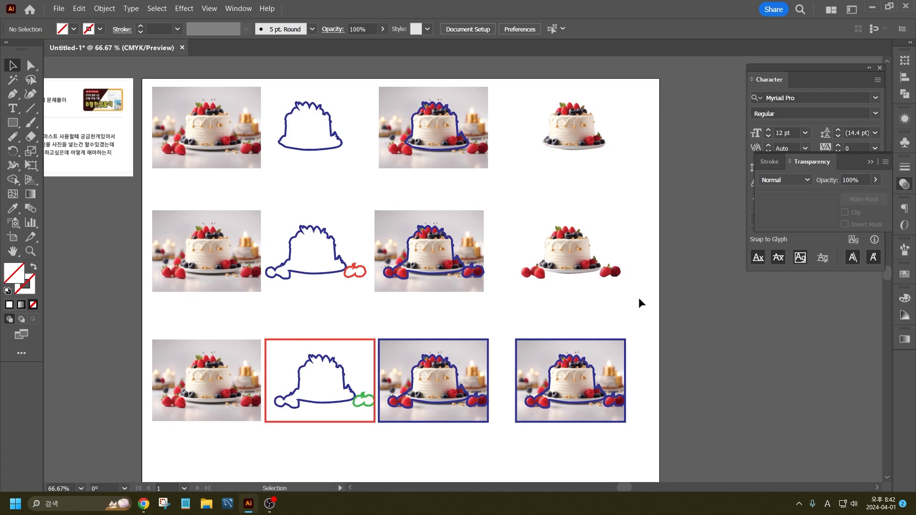
pyautogui.scroll(2, 607, 432)
pyautogui.moveTo(497, 341); pyautogui.dragTo(423, 203)
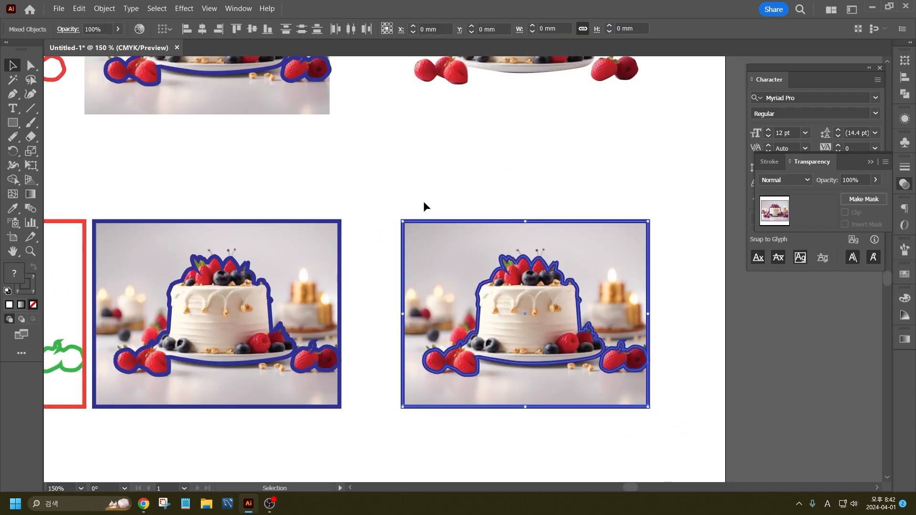
pyautogui.rightClick(473, 217)
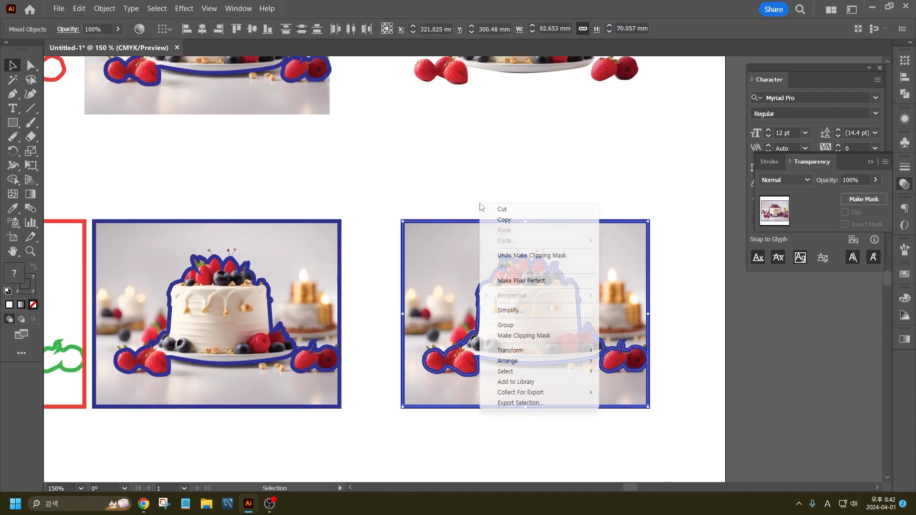
pyautogui.click(528, 336)
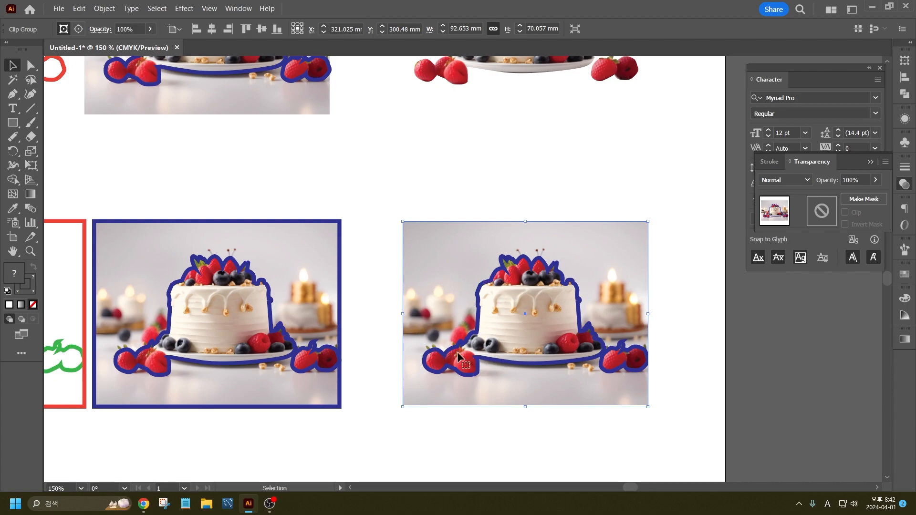
pyautogui.press('a')
pyautogui.press('v')
# - Combine the third-row copy's rectangular frame, cake outline and strawberry outline into one compound path
pyautogui.moveTo(482, 287); pyautogui.dragTo(428, 210)
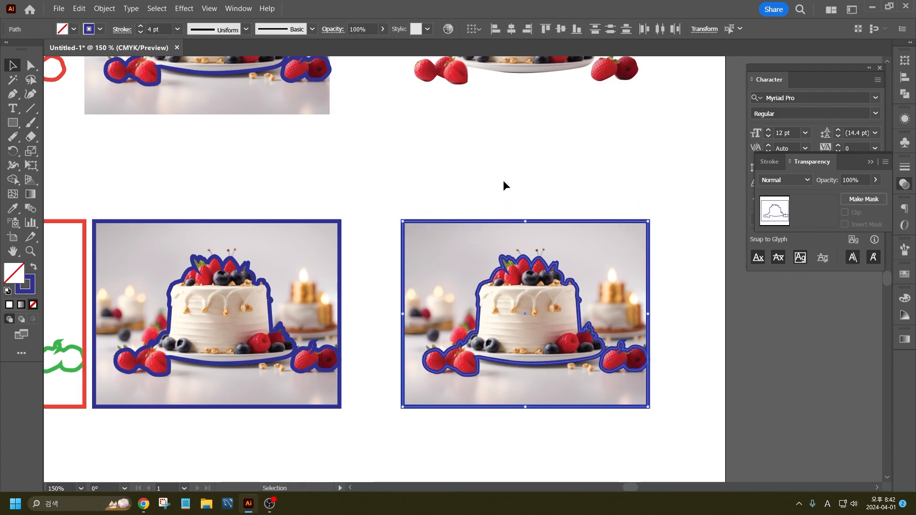
pyautogui.click(483, 254)
pyautogui.moveTo(690, 435); pyautogui.dragTo(432, 209)
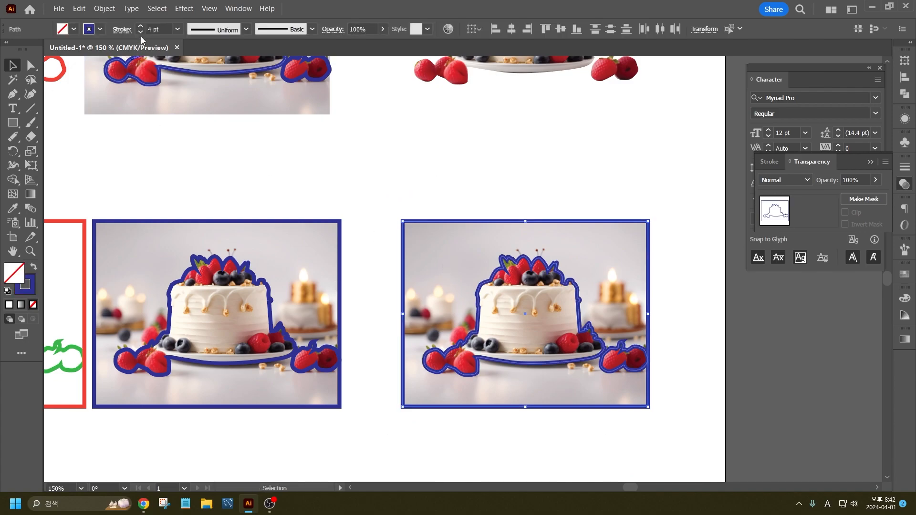
pyautogui.click(108, 10)
pyautogui.moveTo(165, 382)
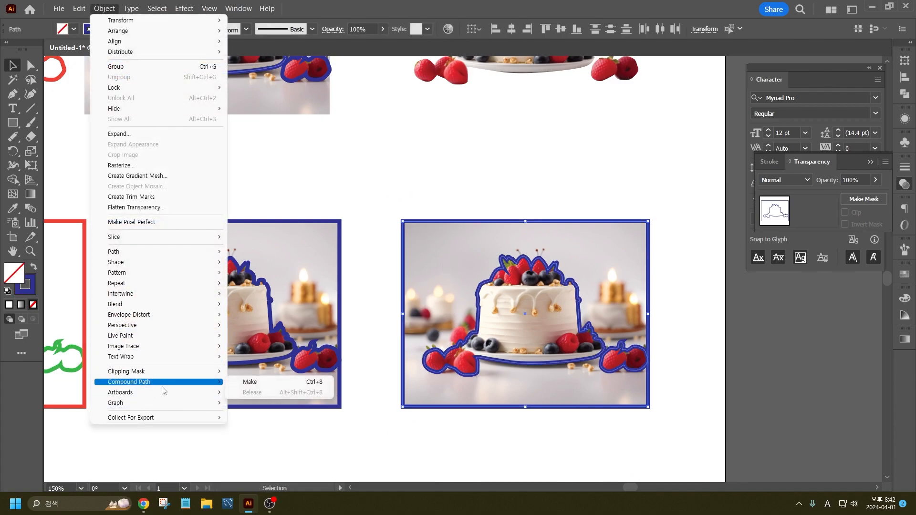
pyautogui.click(272, 385)
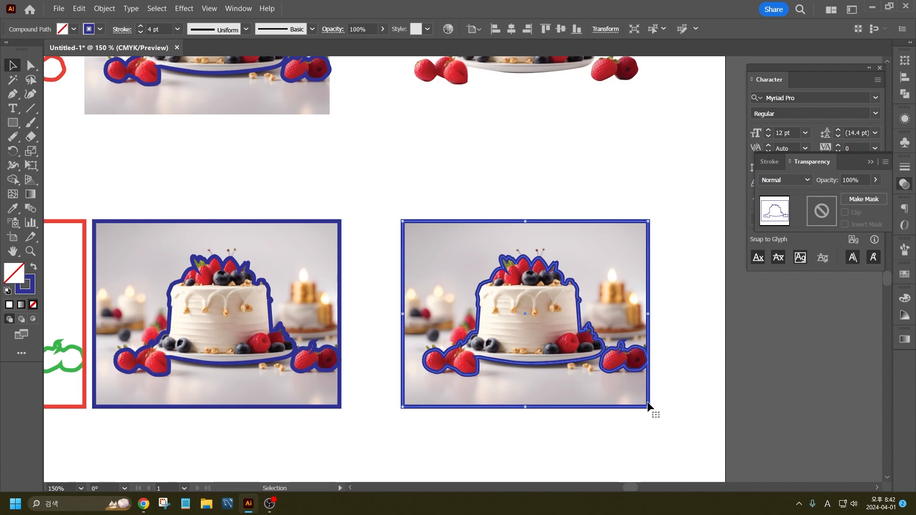
# - Move the third-row copy's compound path sideways off its photo and undo the move
pyautogui.click(658, 384)
pyautogui.moveTo(650, 367); pyautogui.dragTo(674, 367)
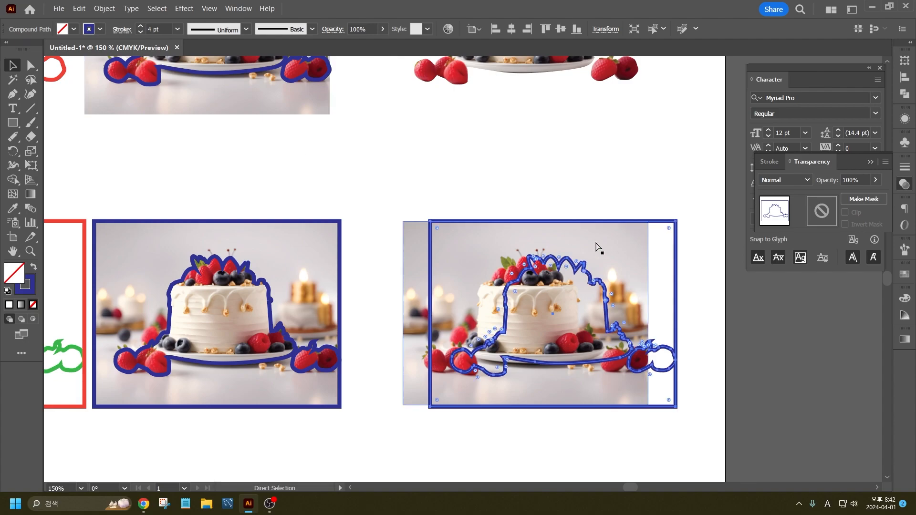
pyautogui.hotkey('ctrl', 'z')
# - Try to make a clipping mask from the third-row copy's photo and compound path, and undo it
pyautogui.moveTo(454, 204); pyautogui.dragTo(659, 400)
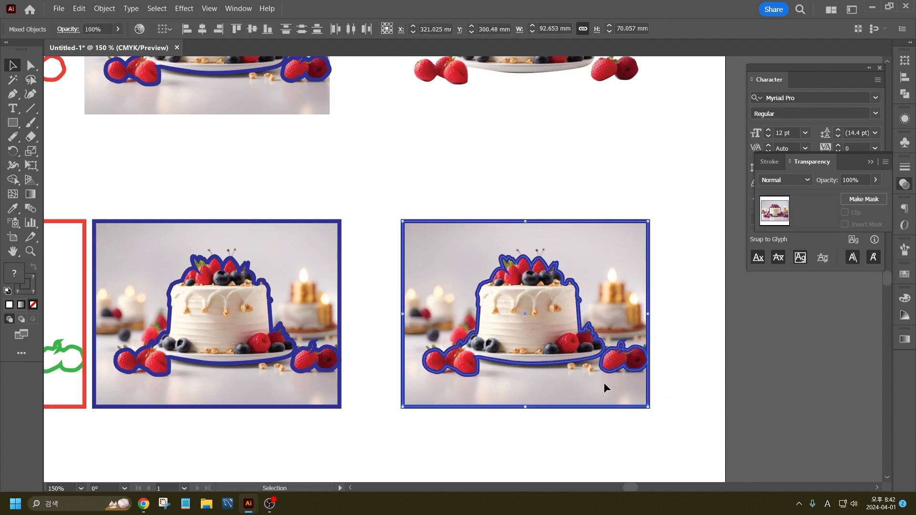
pyautogui.moveTo(379, 190); pyautogui.dragTo(621, 367)
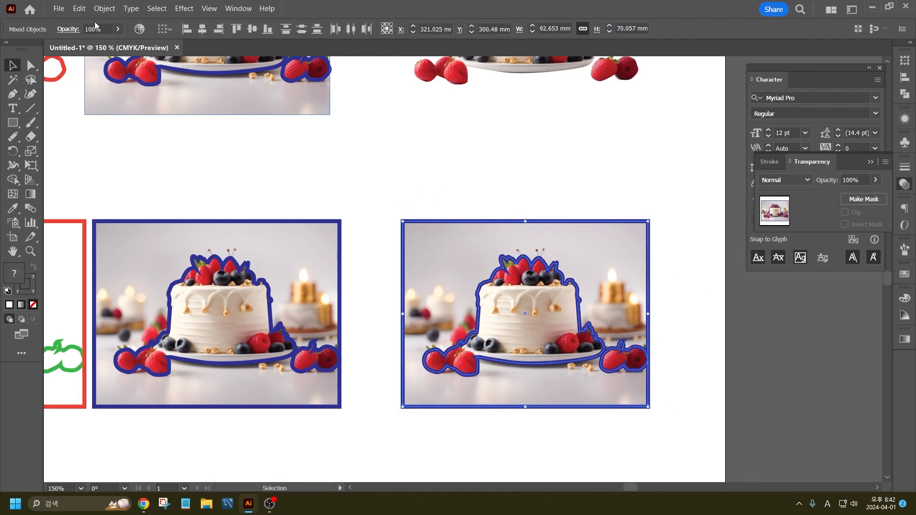
pyautogui.click(104, 8)
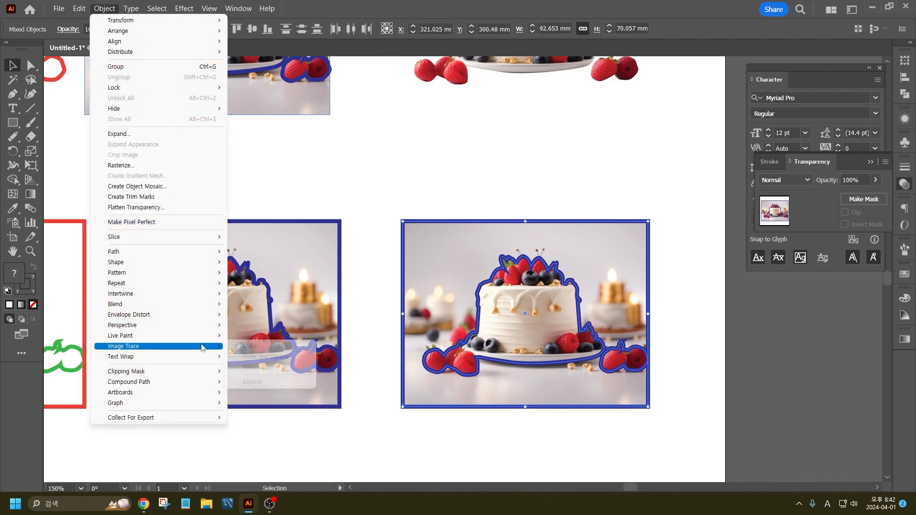
pyautogui.moveTo(208, 372)
pyautogui.click(247, 371)
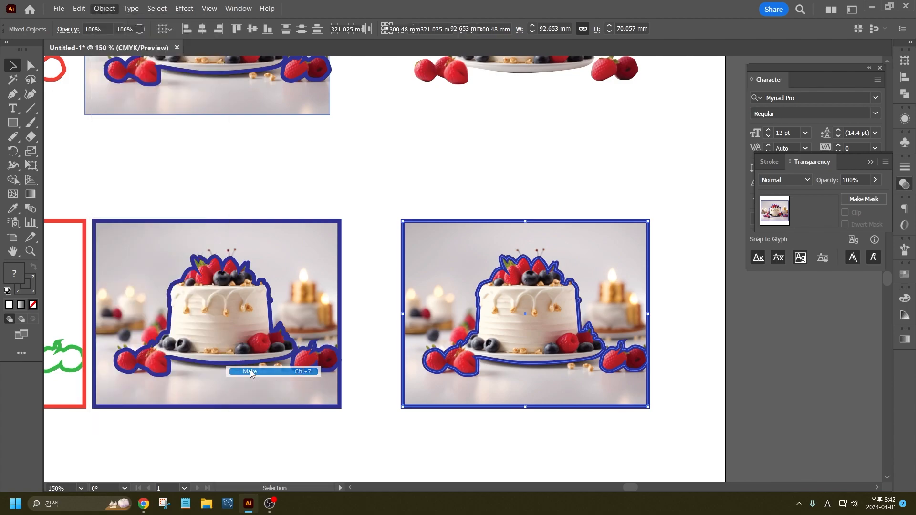
pyautogui.click(542, 425)
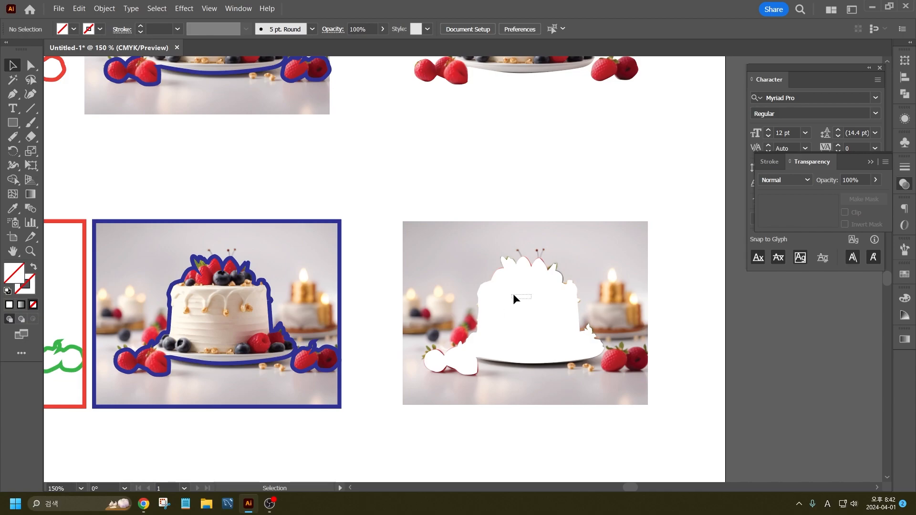
pyautogui.click(511, 297)
pyautogui.keyDown('alt'); pyautogui.scroll(-1, 568, 328); pyautogui.keyUp('alt')
pyautogui.hotkey('ctrl', 'shift', 'a')
pyautogui.click(603, 352)
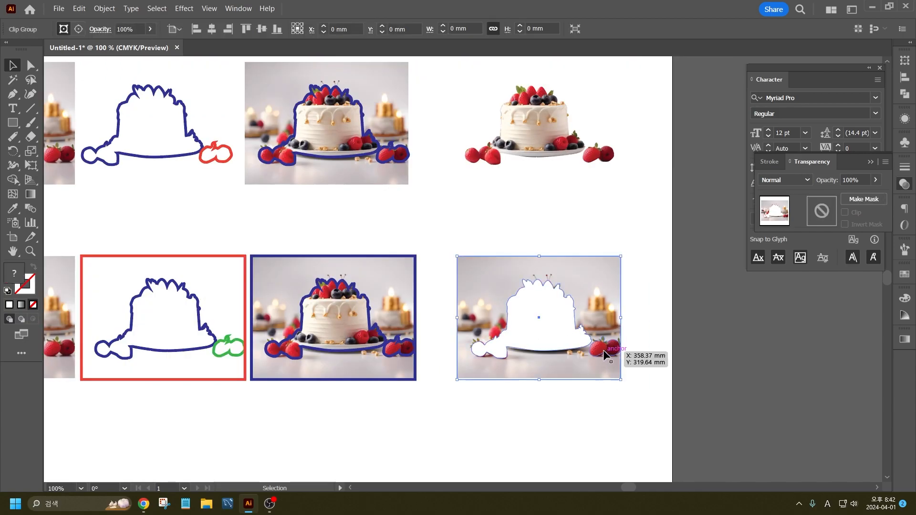
pyautogui.keyDown('alt'); pyautogui.scroll(3, 603, 350); pyautogui.keyUp('alt')
pyautogui.hotkey('ctrl', 'z')
# - Move the third-row copy's compound path sideways off its photo and undo the move
pyautogui.click(646, 351)
pyautogui.click(583, 328)
pyautogui.moveTo(583, 328); pyautogui.dragTo(621, 326)
pyautogui.hotkey('ctrl', 'z')
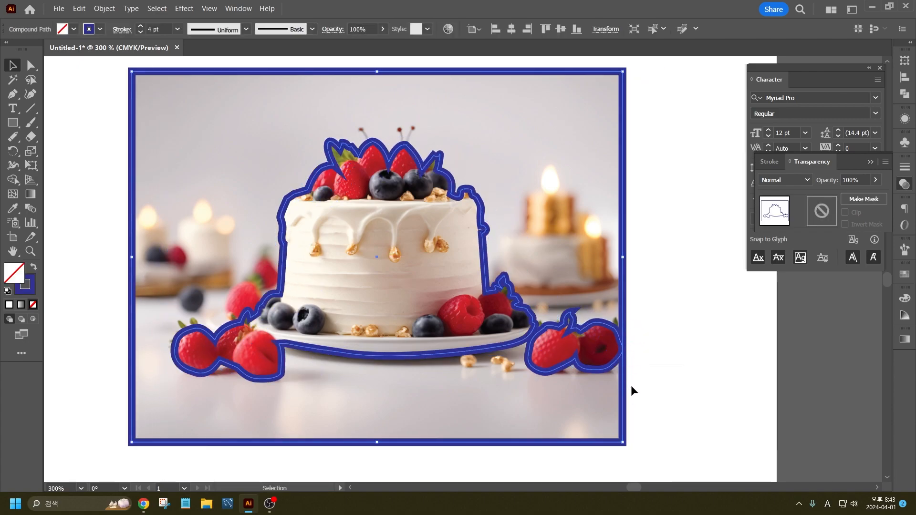
# - Release the third-row copy's compound path into its separate frame and outlines
pyautogui.rightClick(613, 329)
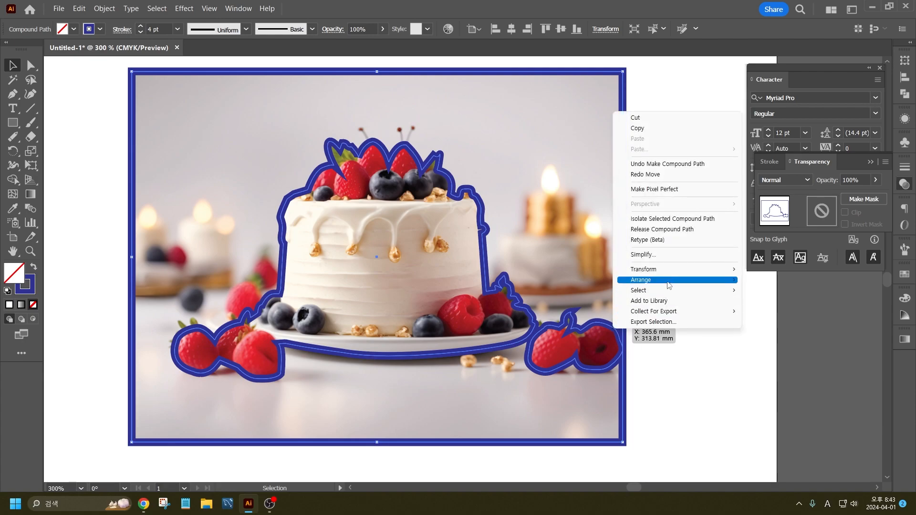
pyautogui.click(678, 220)
pyautogui.press('Escape')
pyautogui.click(613, 327)
pyautogui.rightClick(615, 328)
pyautogui.click(637, 354)
# - Recombine the strawberry outline, rectangular frame and cake outline into one compound path and give it a magenta stroke
pyautogui.click(614, 330)
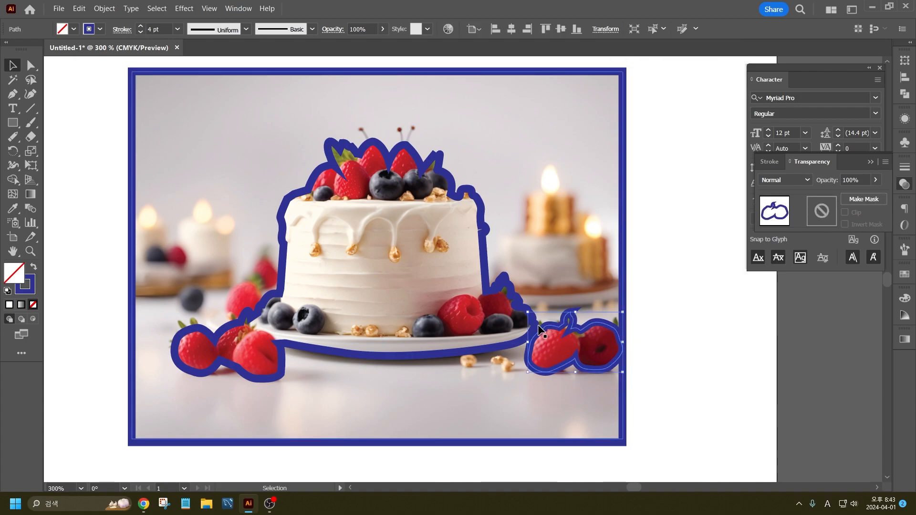
pyautogui.click(623, 311)
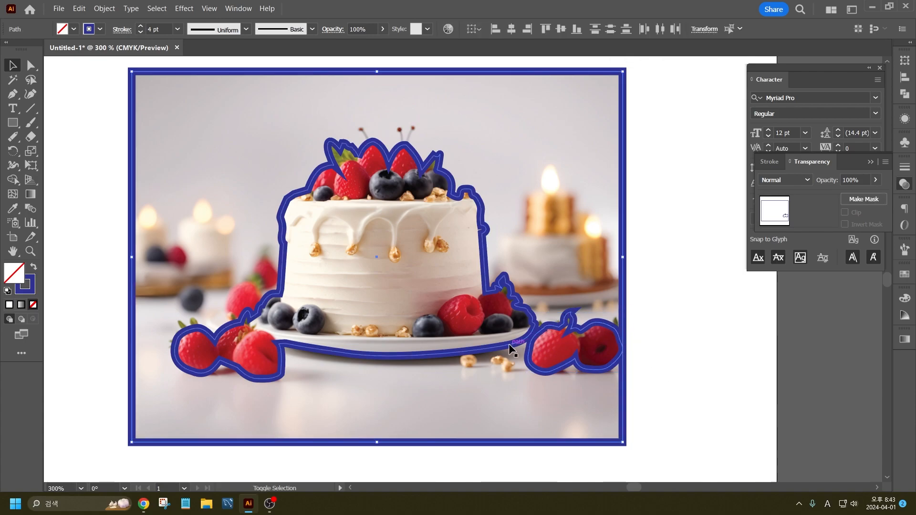
pyautogui.click(88, 9)
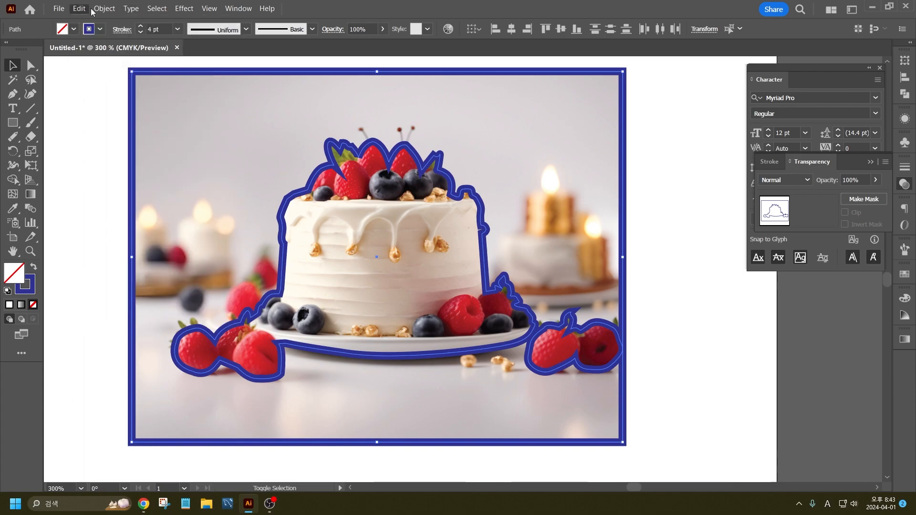
pyautogui.moveTo(104, 8)
pyautogui.moveTo(168, 384)
pyautogui.click(240, 385)
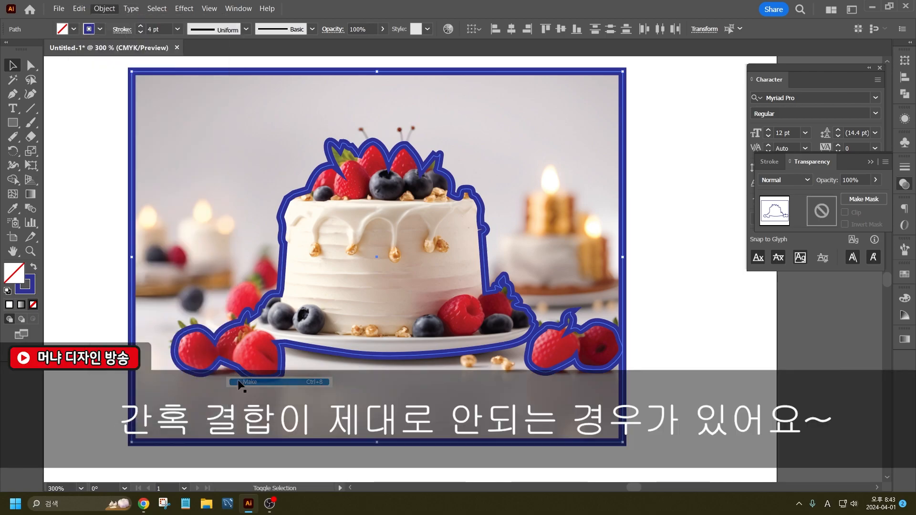
pyautogui.click(100, 29)
pyautogui.click(87, 53)
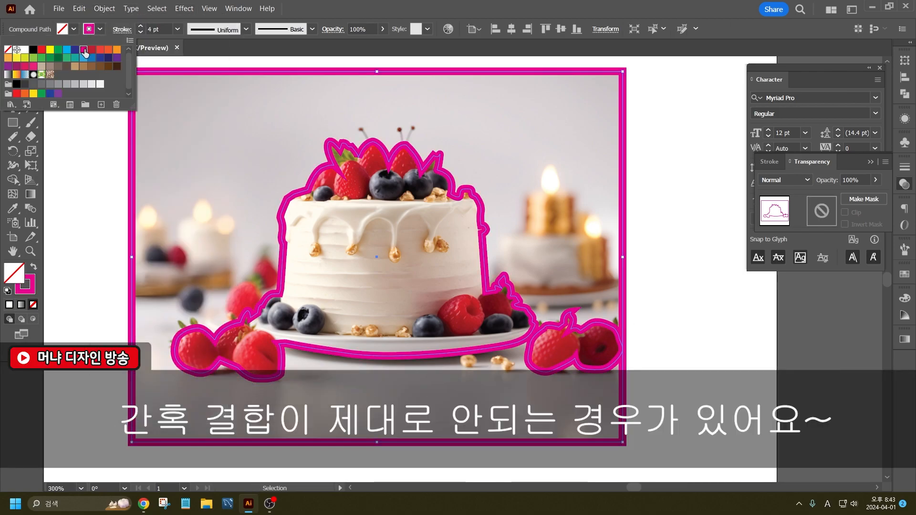
# - Try to make a clipping mask from the third-row copy's photo and magenta compound path, and undo it
pyautogui.hotkey('ctrl', 'a')
pyautogui.rightClick(462, 336)
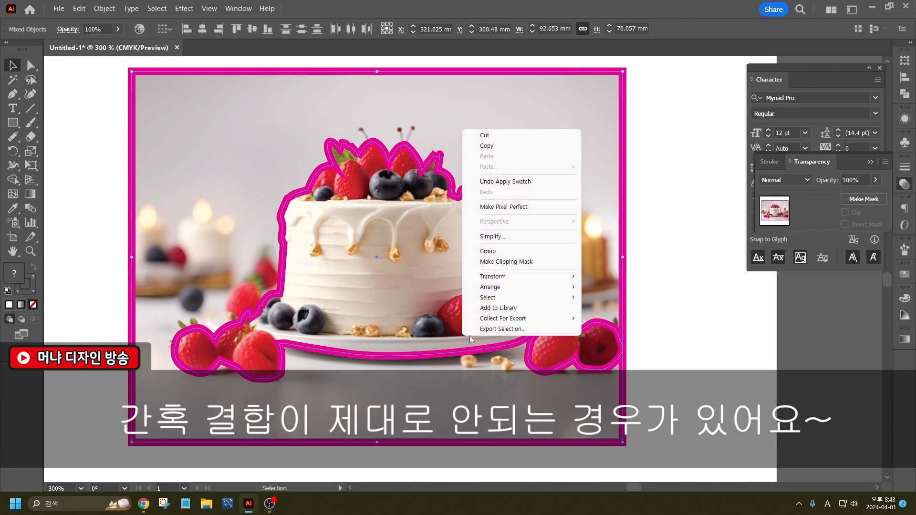
pyautogui.click(517, 264)
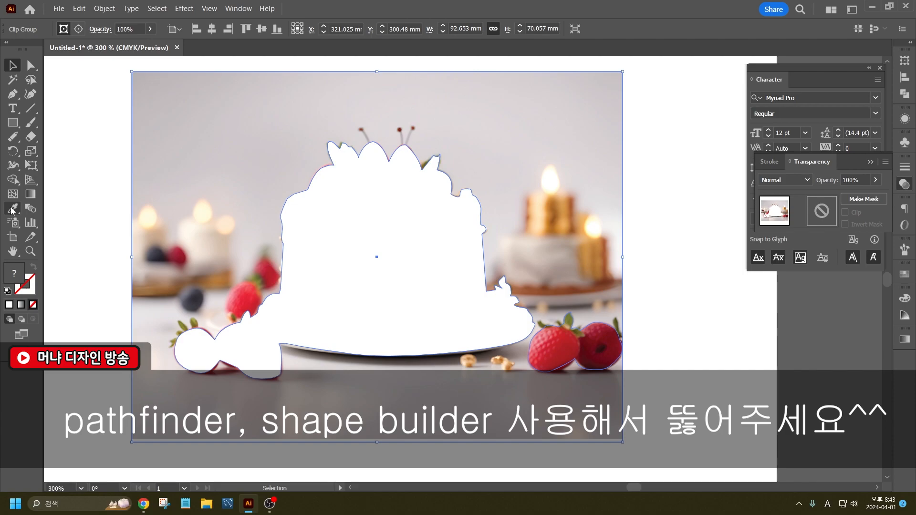
pyautogui.click(13, 179)
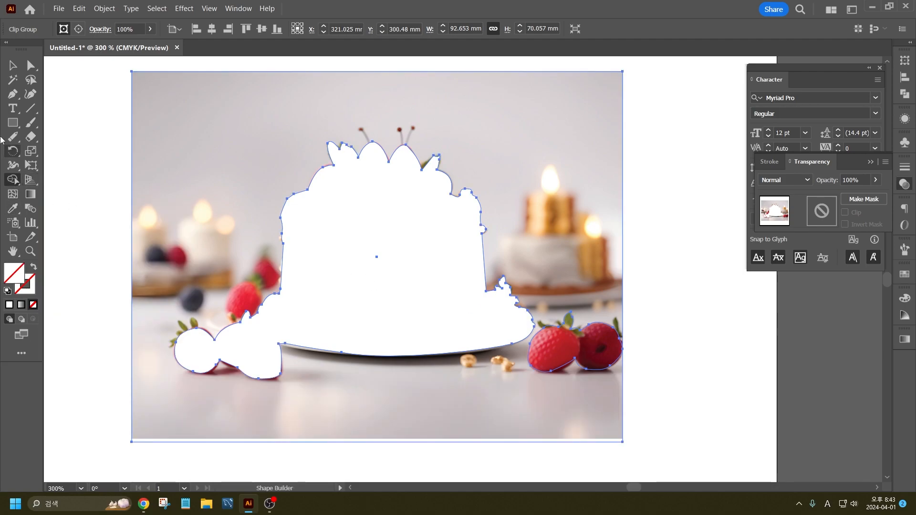
pyautogui.hotkey('ctrl', 'z')
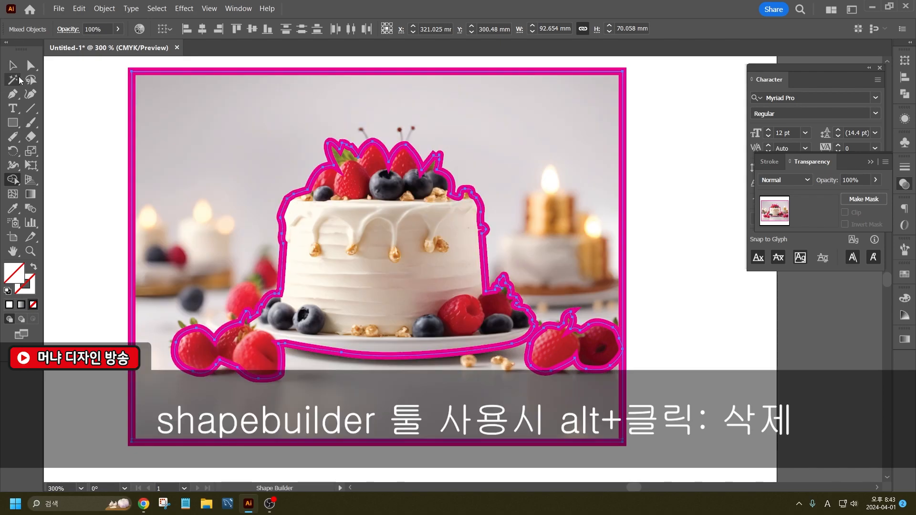
# - Move the magenta compound path off the photo and undo the move
pyautogui.click(14, 66)
pyautogui.click(108, 139)
pyautogui.moveTo(133, 106); pyautogui.dragTo(65, 111)
pyautogui.hotkey('ctrl', 'z')
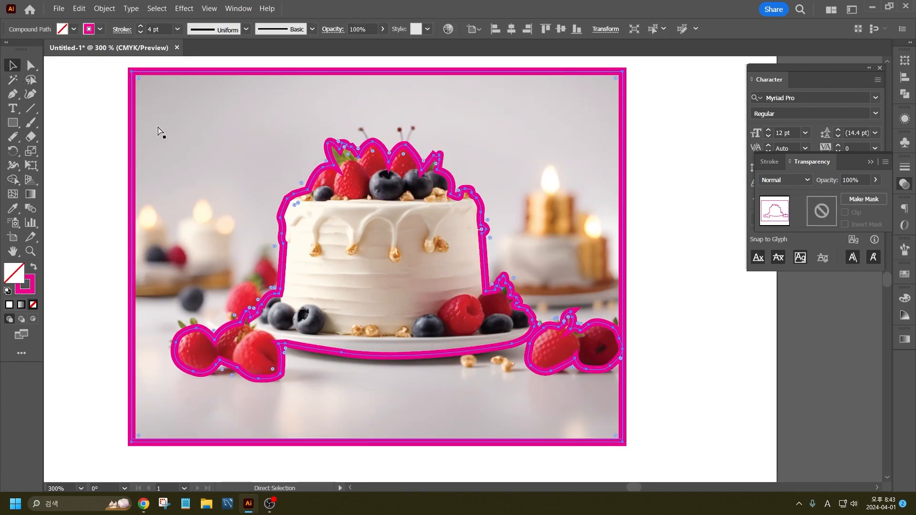
# - Delete the strawberry region beside the cake from the magenta compound path with Shape Builder, and clip the third-row copy's photo with the path
pyautogui.click(13, 180)
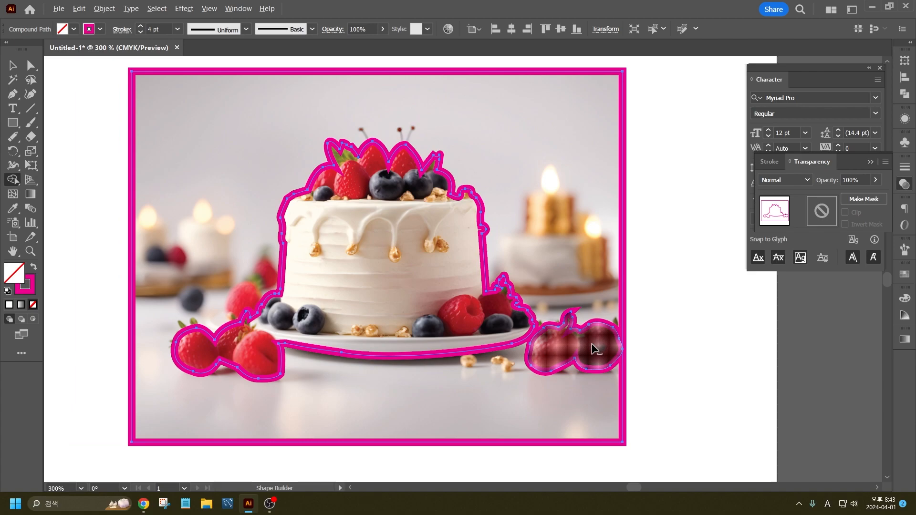
pyautogui.click(13, 66)
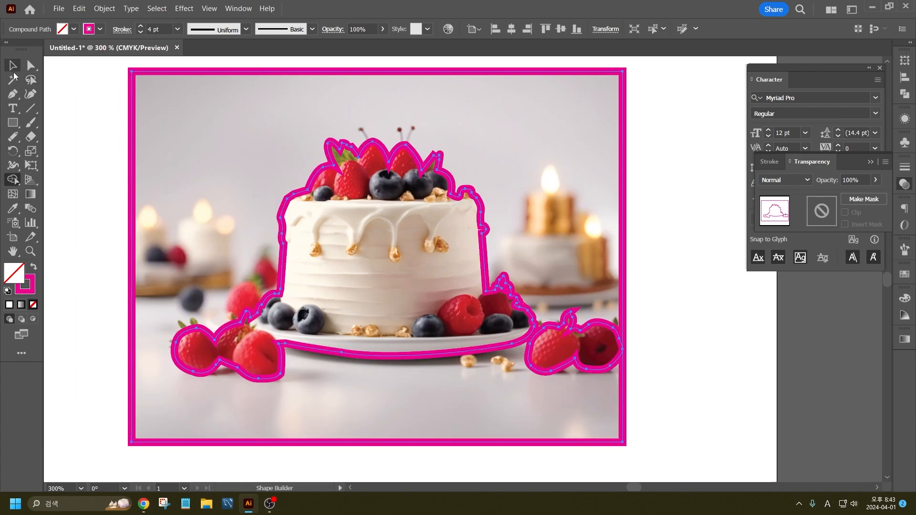
pyautogui.hotkey('ctrl', 'a')
pyautogui.rightClick(448, 215)
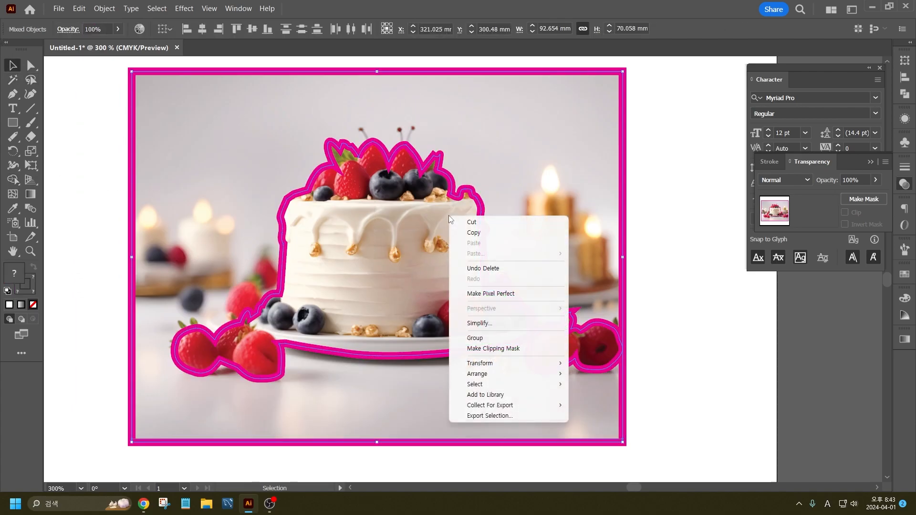
pyautogui.click(488, 349)
pyautogui.click(684, 389)
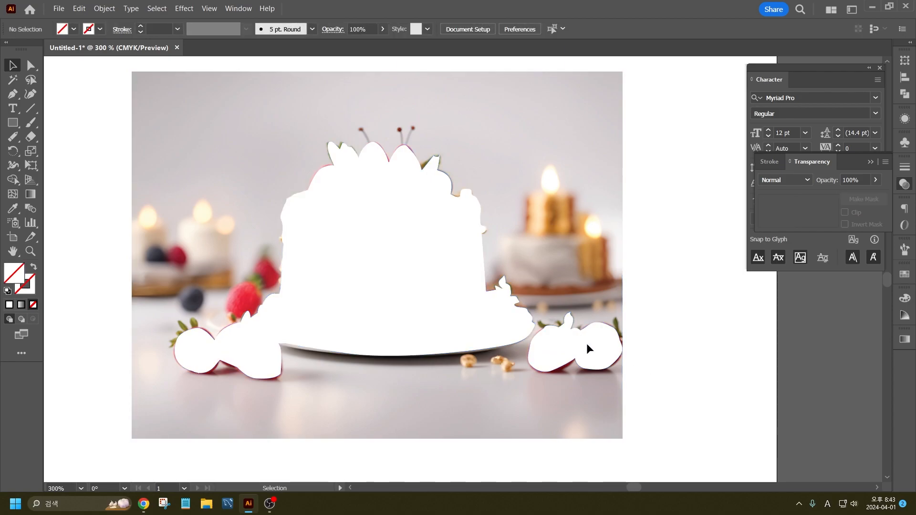
# - Review the three rows of cake photos, outlines and masked results and the Compound Path command, and minimize the window
pyautogui.scroll(-3, 585, 340)
pyautogui.scroll(-2, 535, 229)
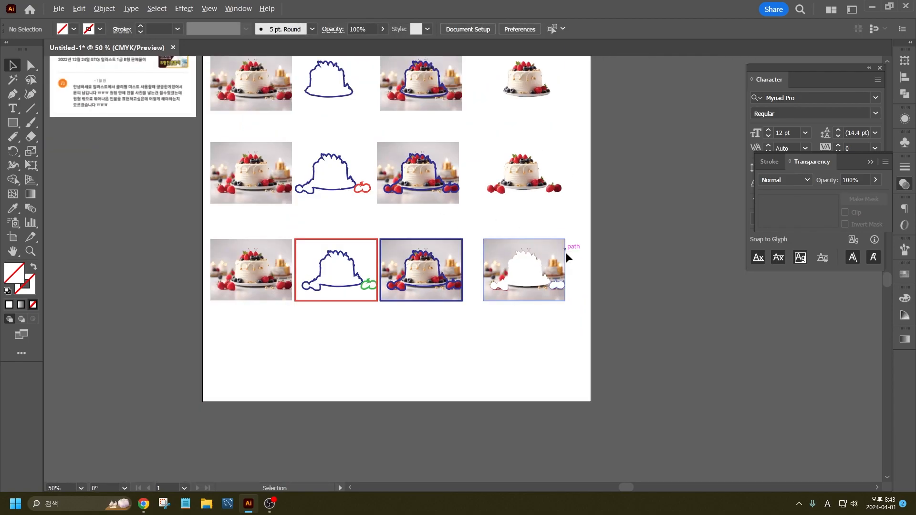
pyautogui.scroll(1, 531, 268)
pyautogui.scroll(1, 239, 187)
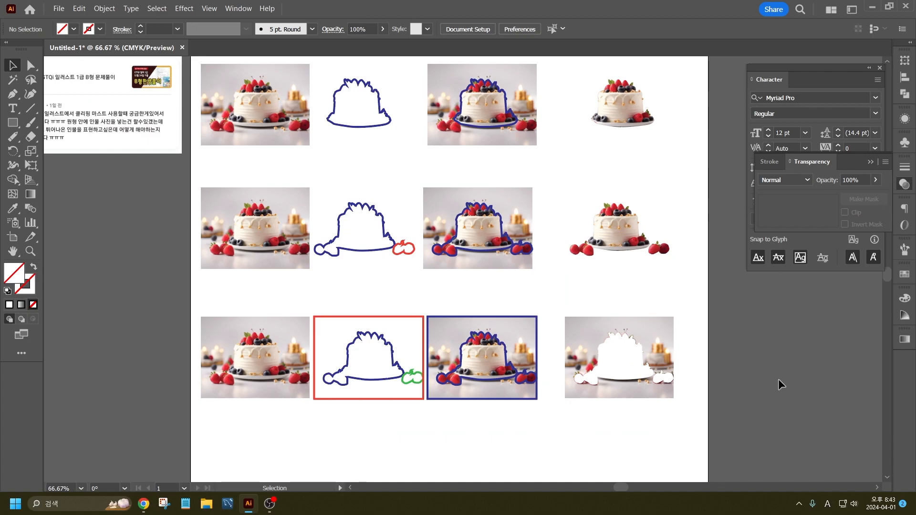
pyautogui.moveTo(696, 433); pyautogui.dragTo(191, 59)
pyautogui.click(678, 191)
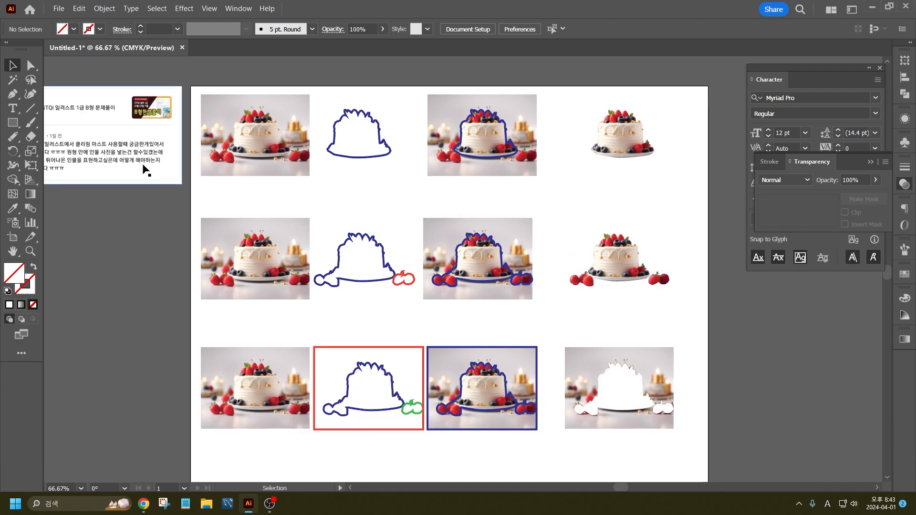
pyautogui.click(104, 8)
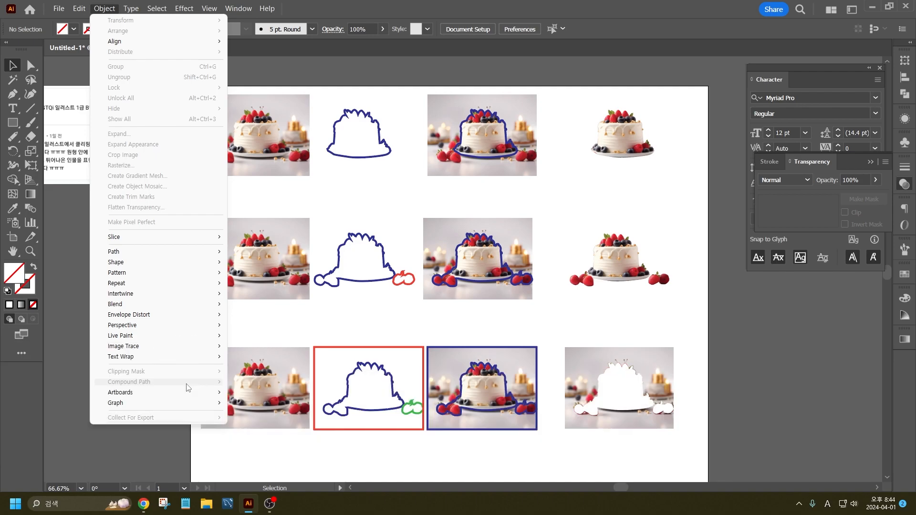
pyautogui.click(504, 341)
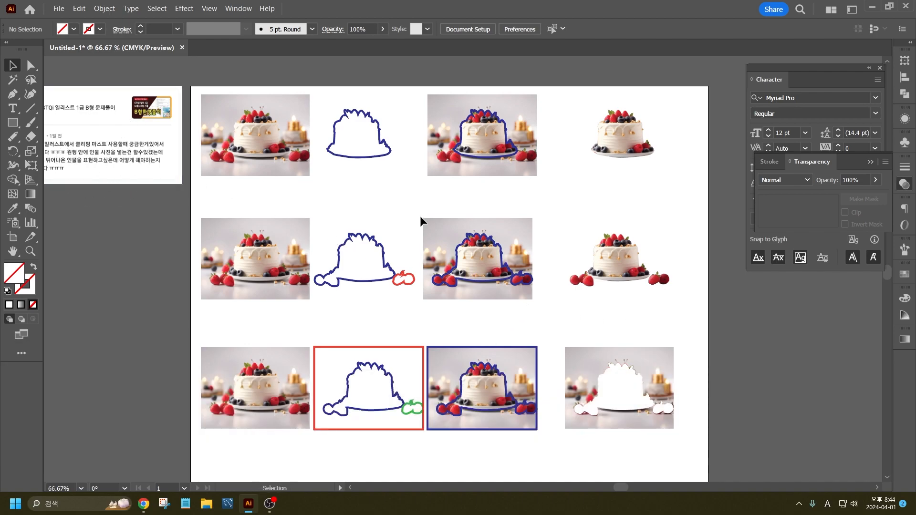
pyautogui.click(871, 7)
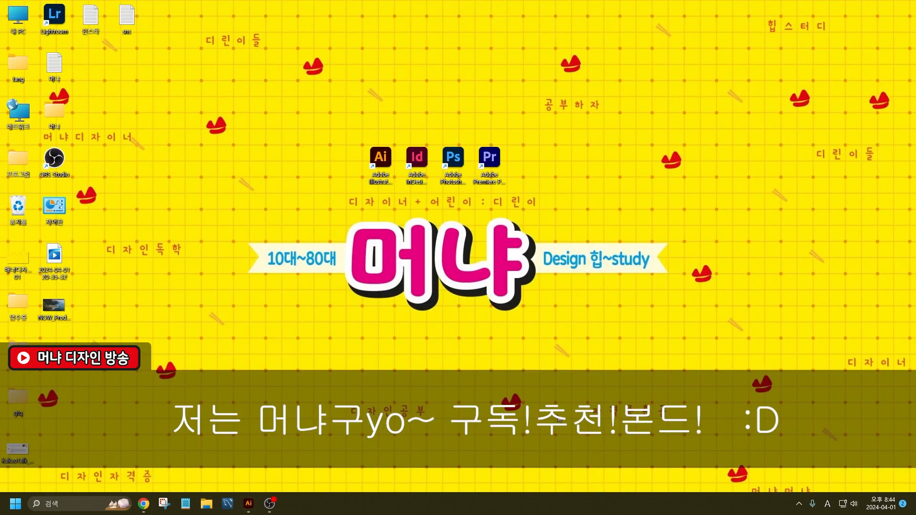